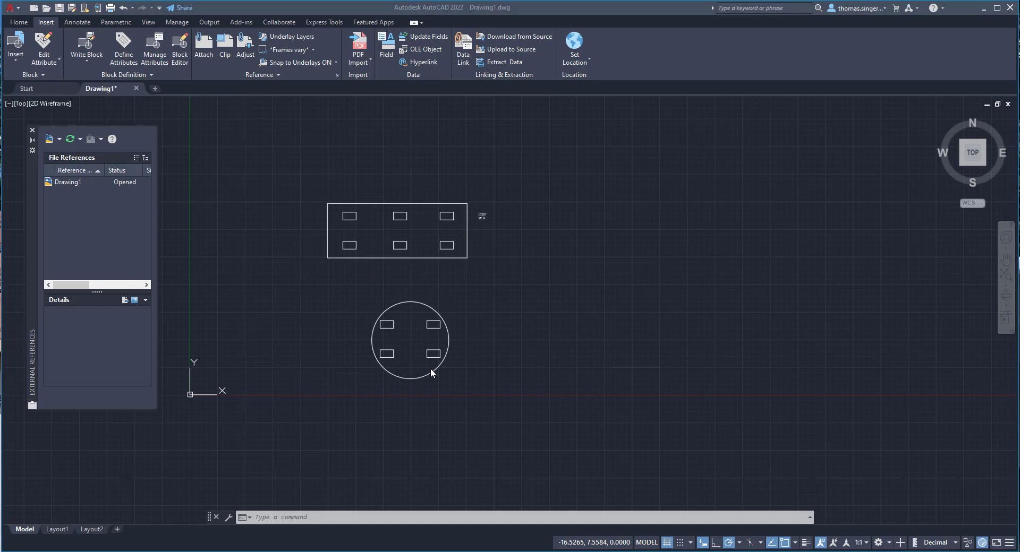
Step: Start Write Block, with the rectangle's lower-left corner as base point and its objects window-selected
scroll(485, 216, up, 6)
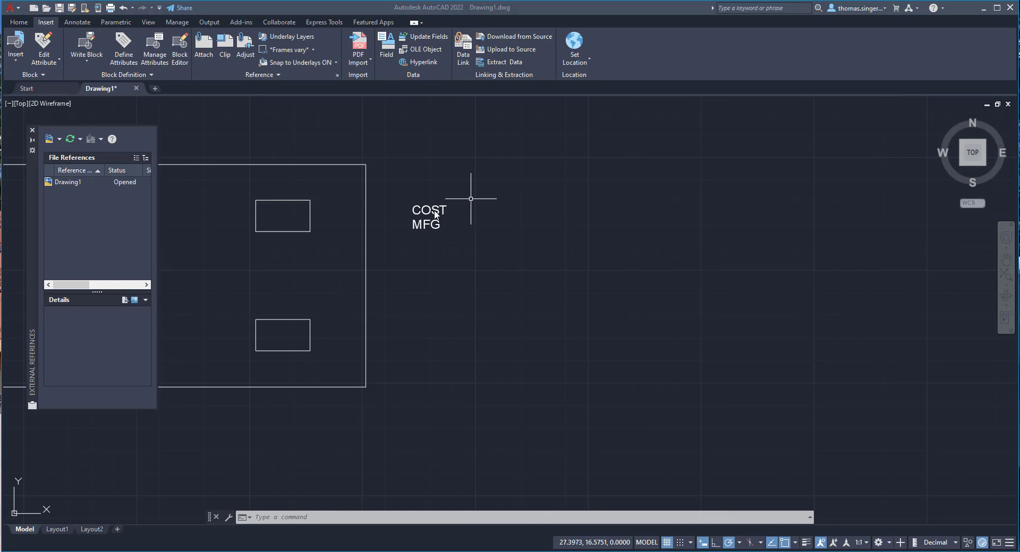
scroll(434, 214, down, 6)
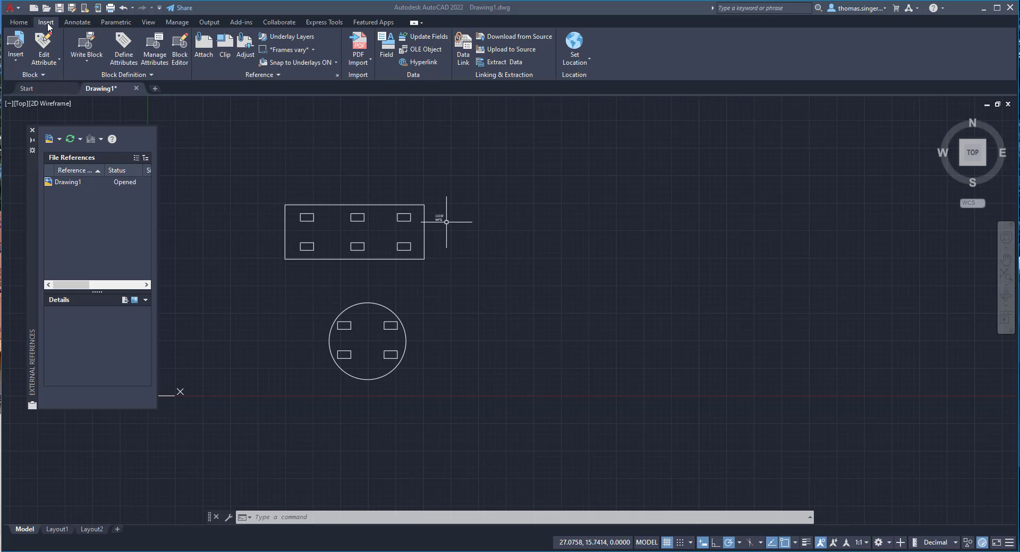
click(85, 59)
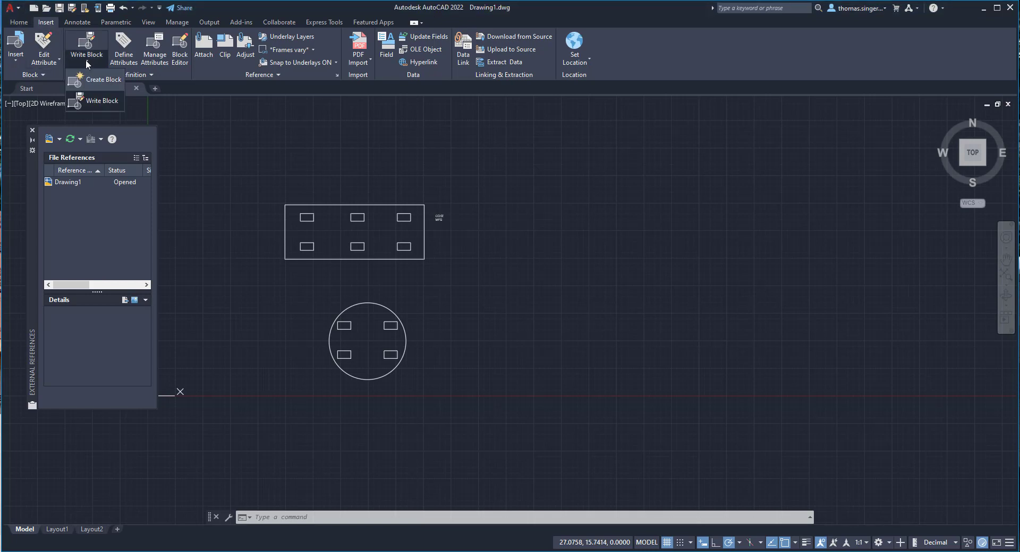
click(88, 101)
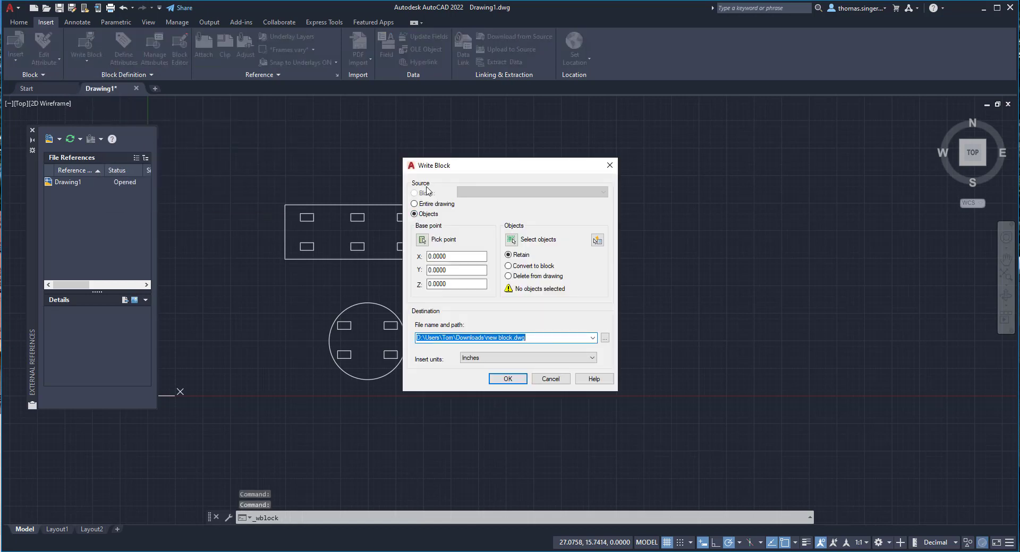
drag(493, 168, 573, 147)
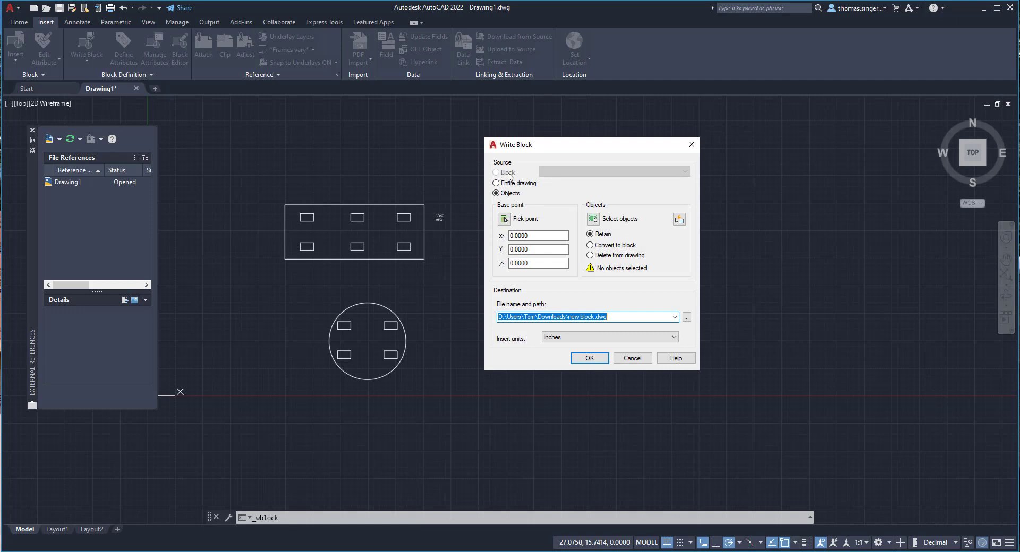
click(503, 219)
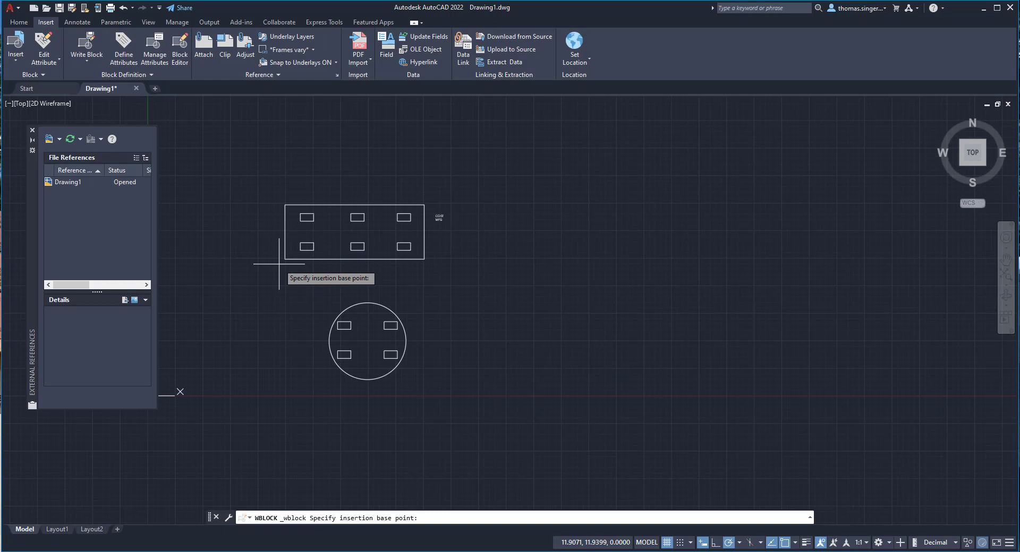
click(285, 259)
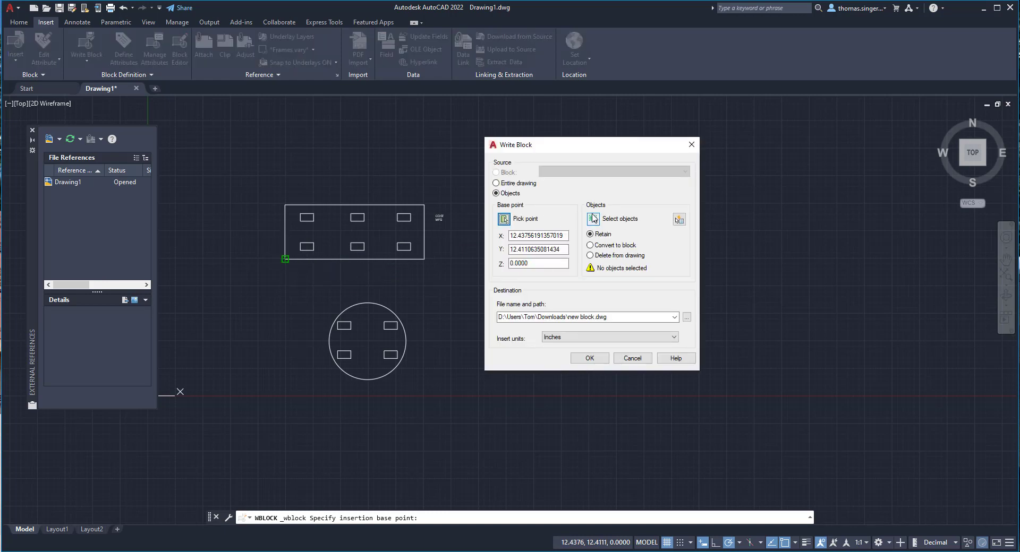
click(576, 217)
click(265, 189)
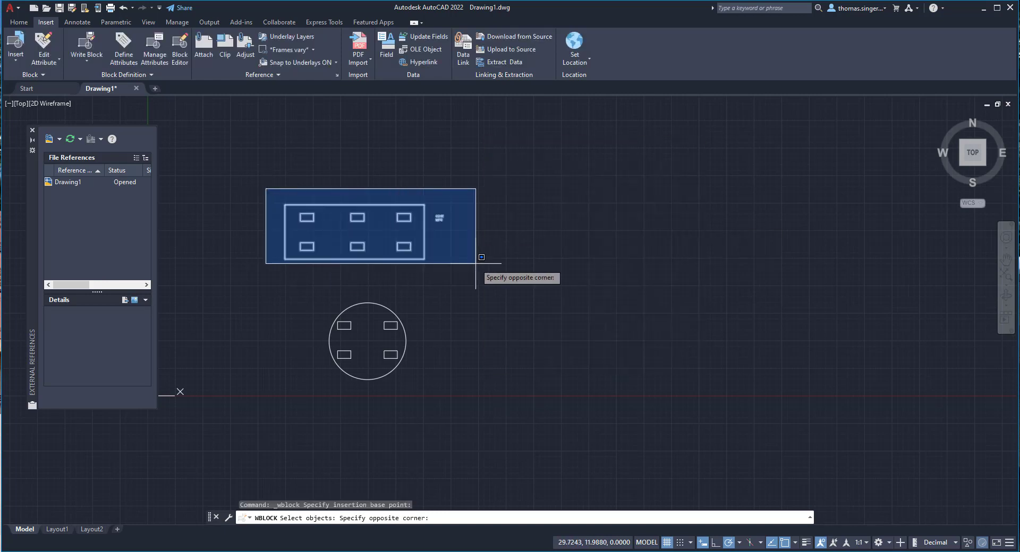
click(463, 278)
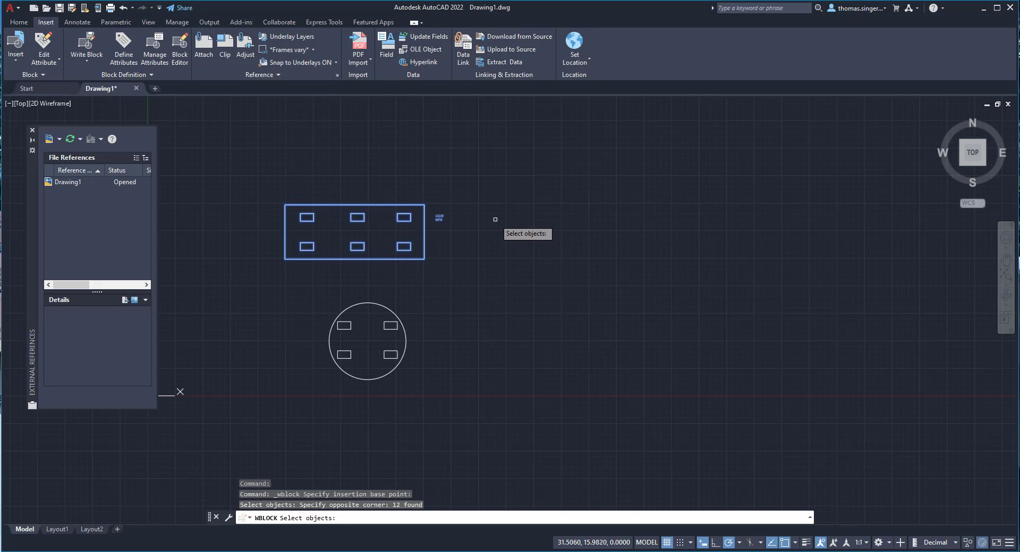
key(Return)
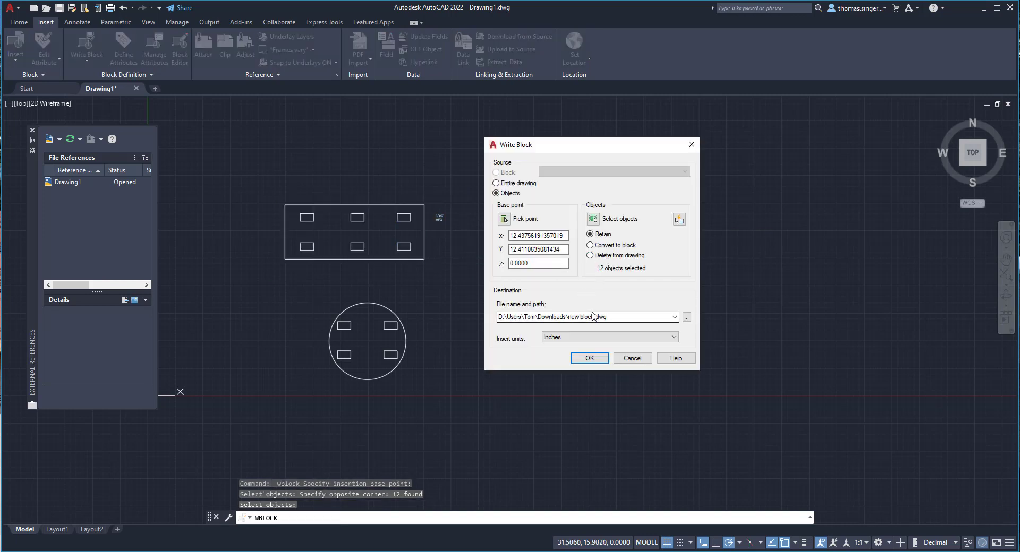
Step: Name the output file Block1, choose Delete from drawing, and write the block
click(570, 317)
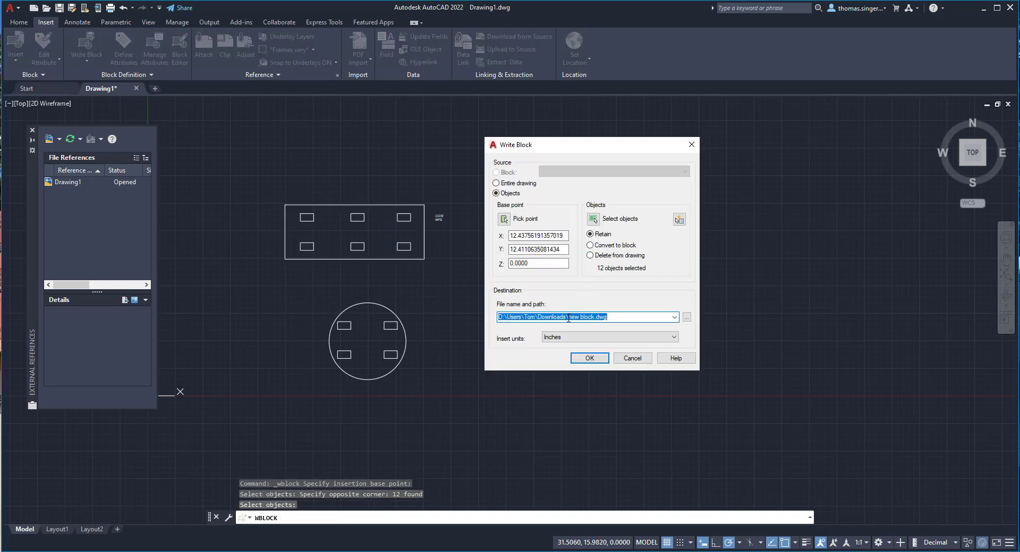
click(568, 318)
drag(568, 318, 595, 318)
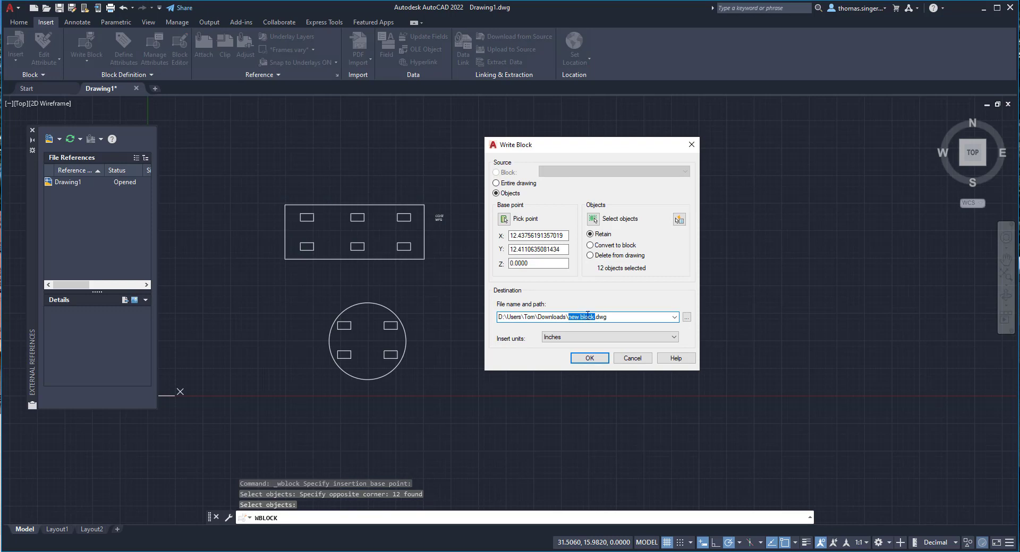
text(Block1)
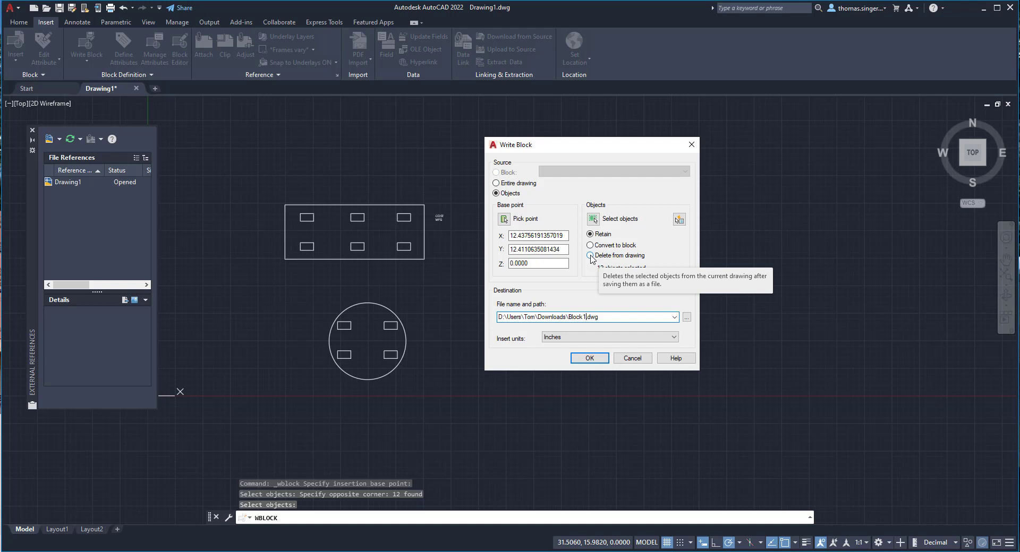
click(591, 257)
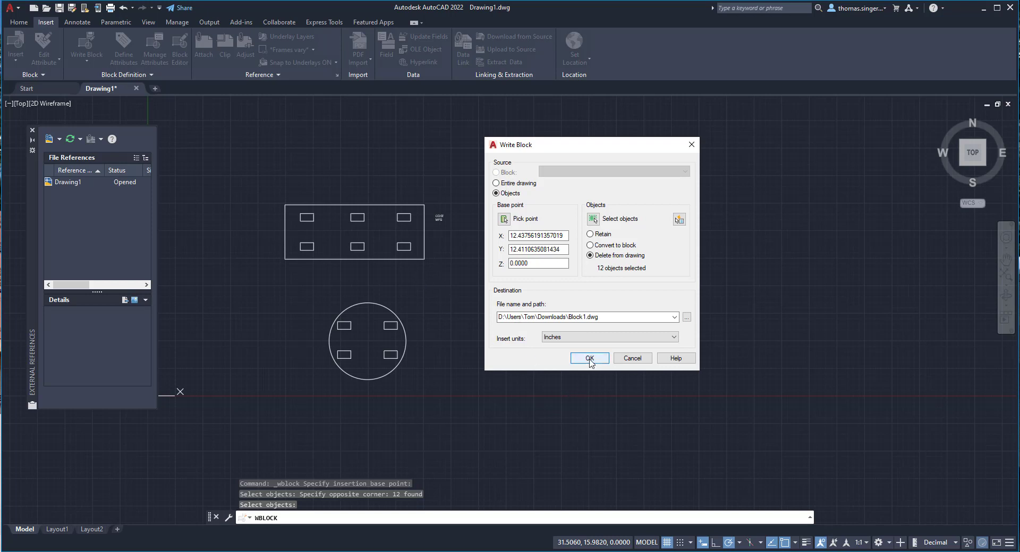
click(589, 359)
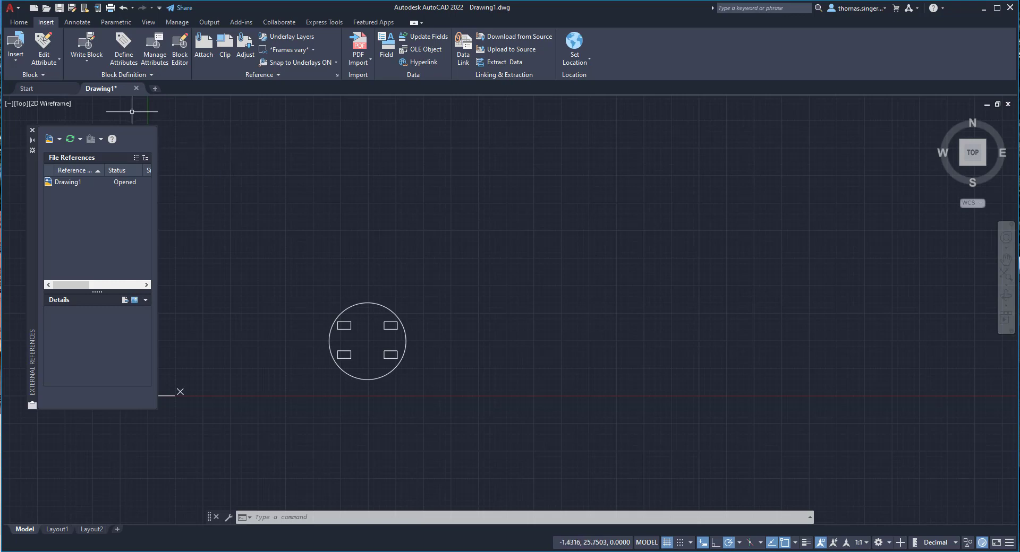
Step: Define a 'cost' attribute with prompt 'what is the cost' and default value $5.00
click(18, 23)
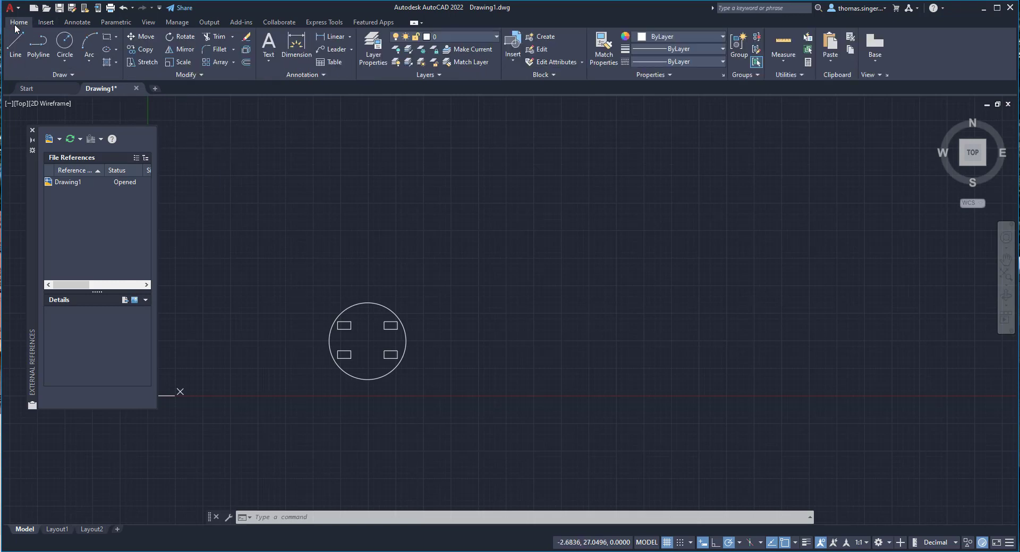
click(556, 75)
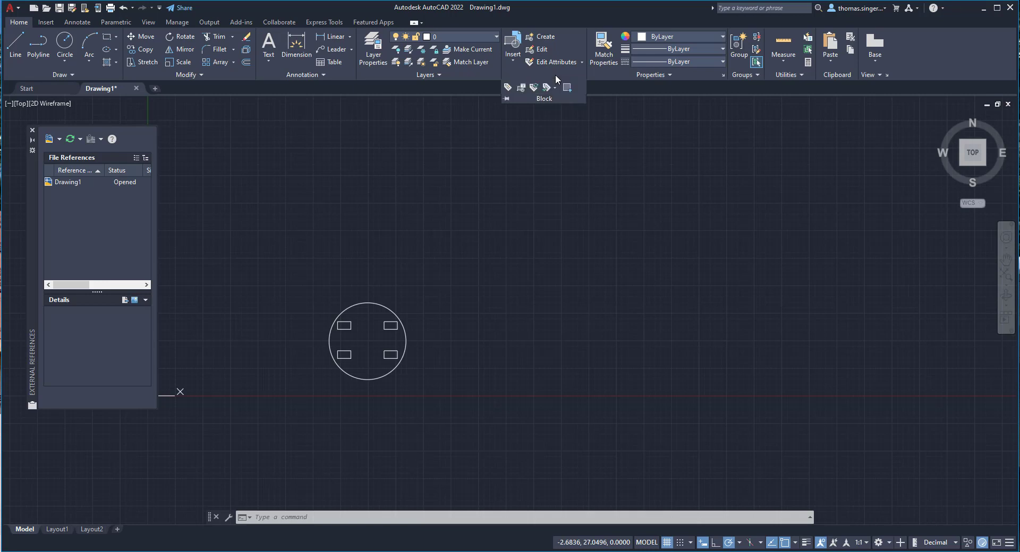
click(509, 88)
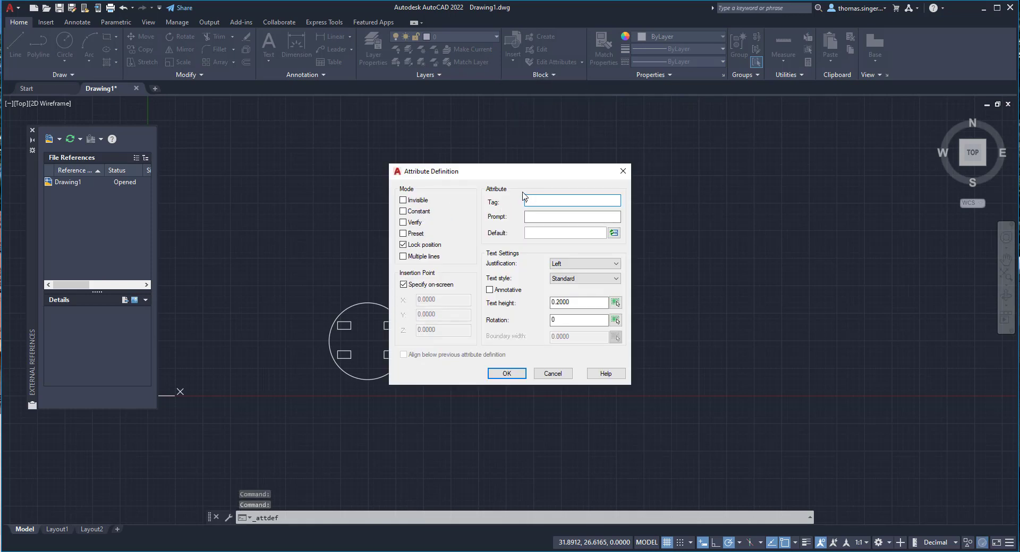
text(cost)
key(Tab)
text(what)
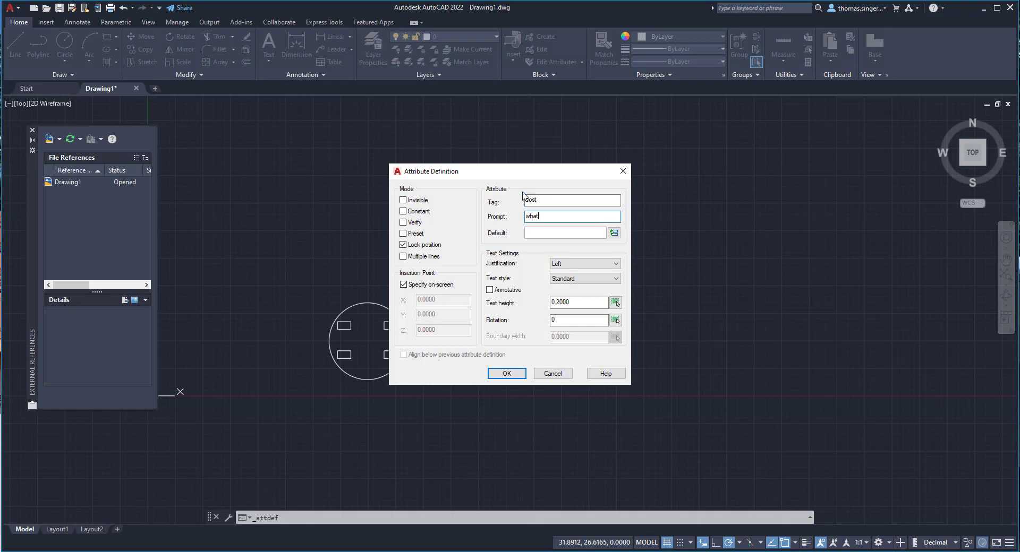
text( is the cost)
key(Tab)
text($5.00)
click(507, 374)
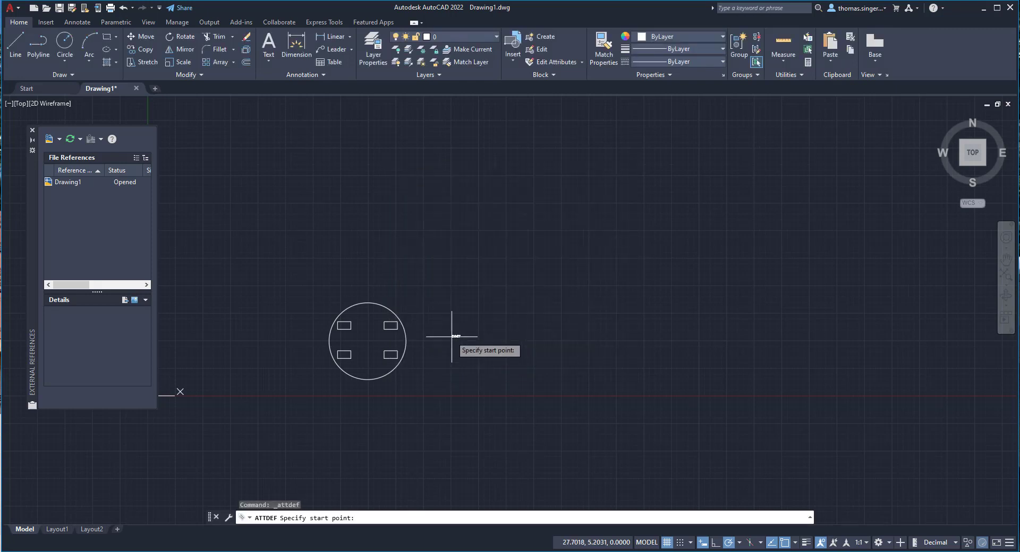
Step: Place COST beside the circle, then add an MFG attribute (prompt 'who make', default Sears) aligned below it
click(410, 314)
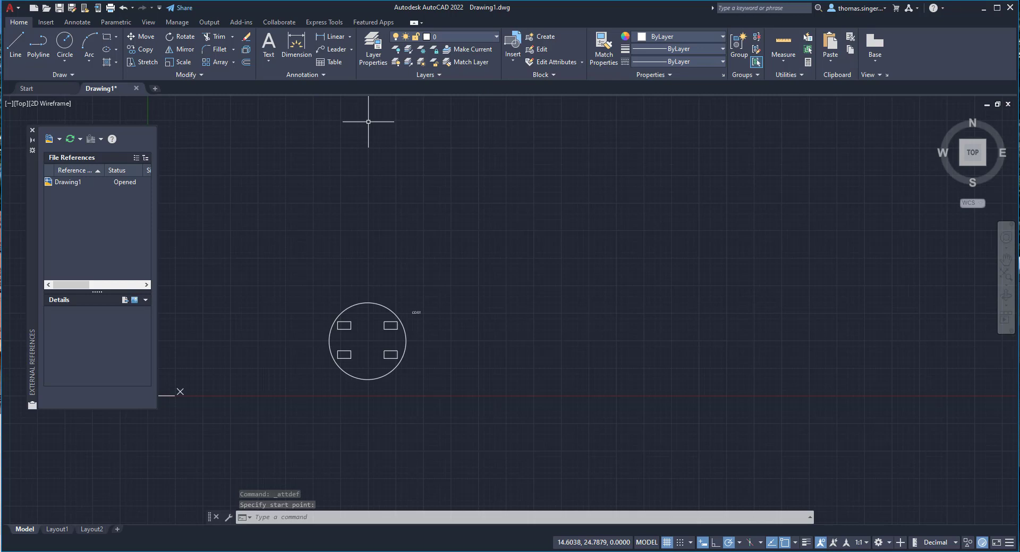
click(548, 75)
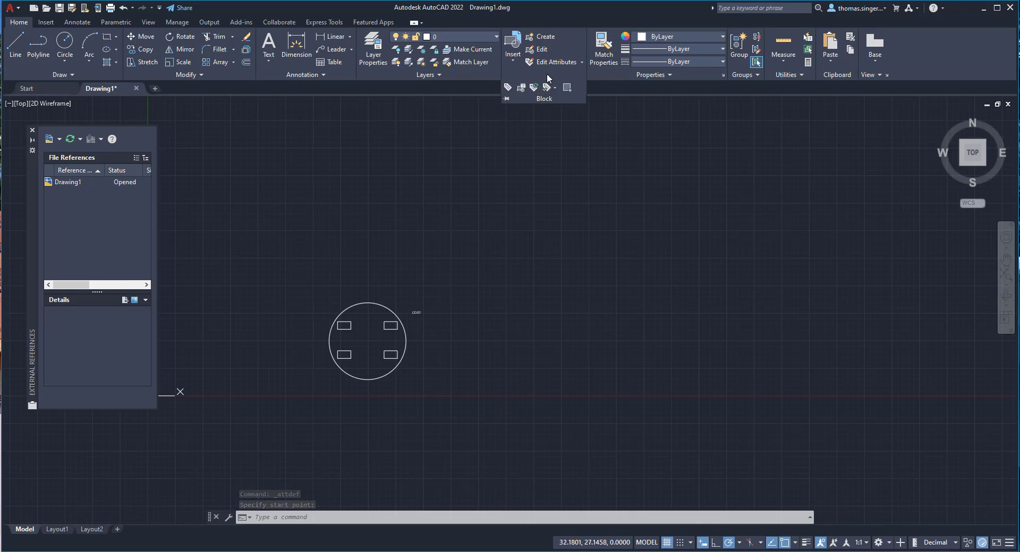
click(508, 87)
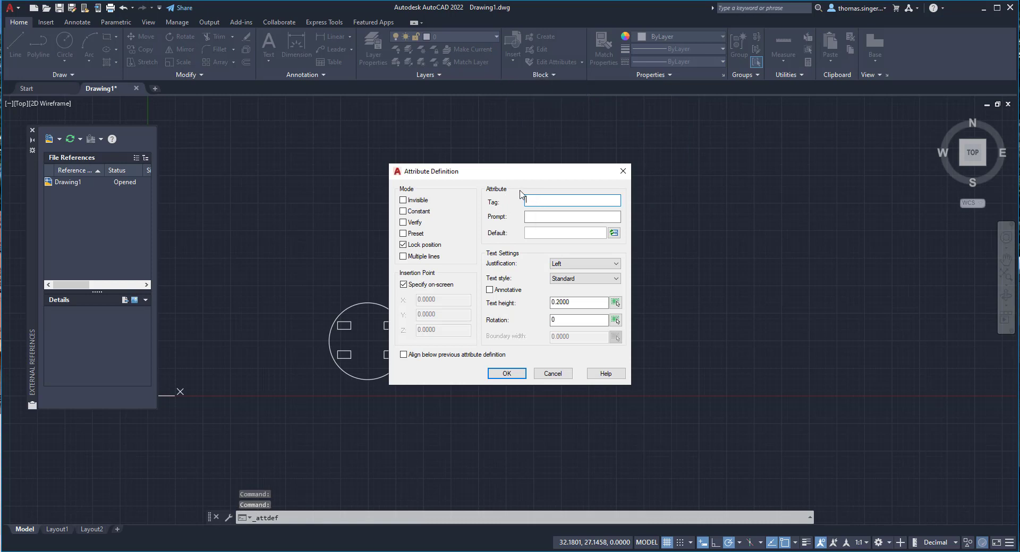
text(mfg)
key(Tab)
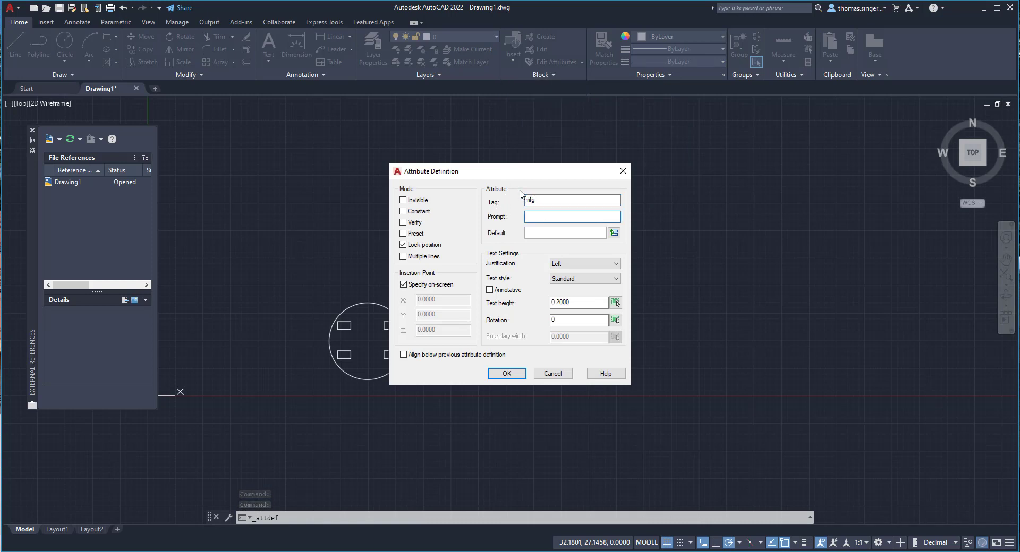
text(who ma)
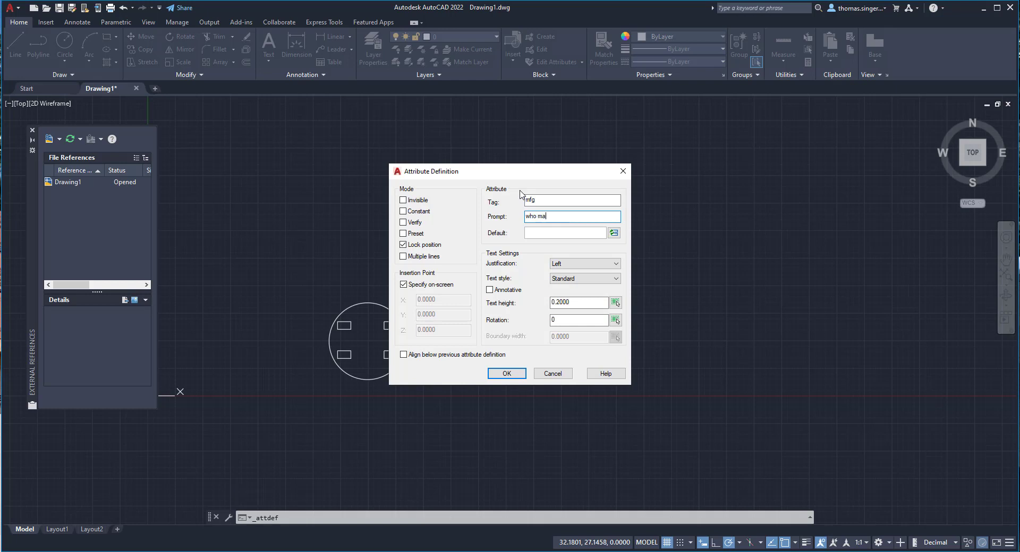
text(kes it)
key(Tab)
text(Sear)
click(404, 355)
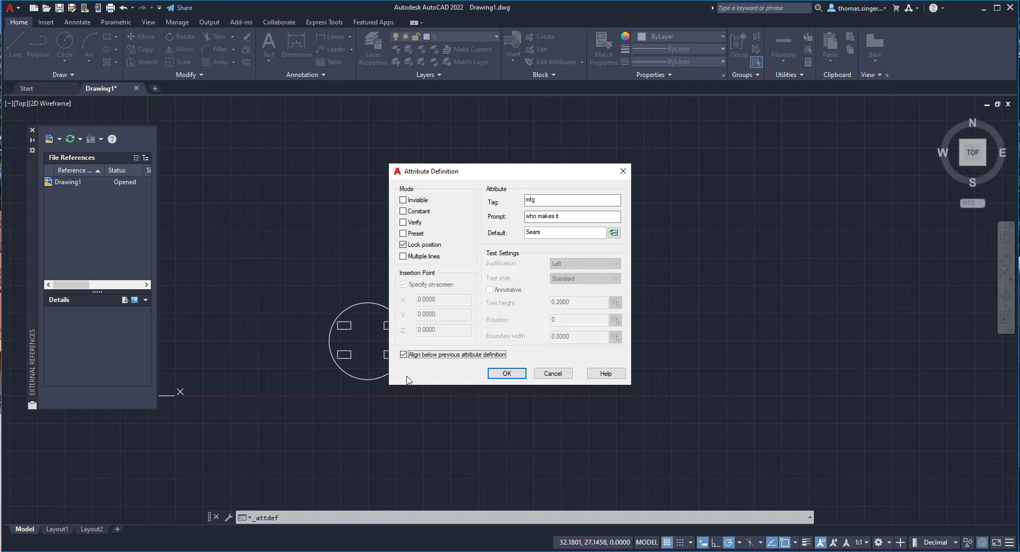
click(508, 374)
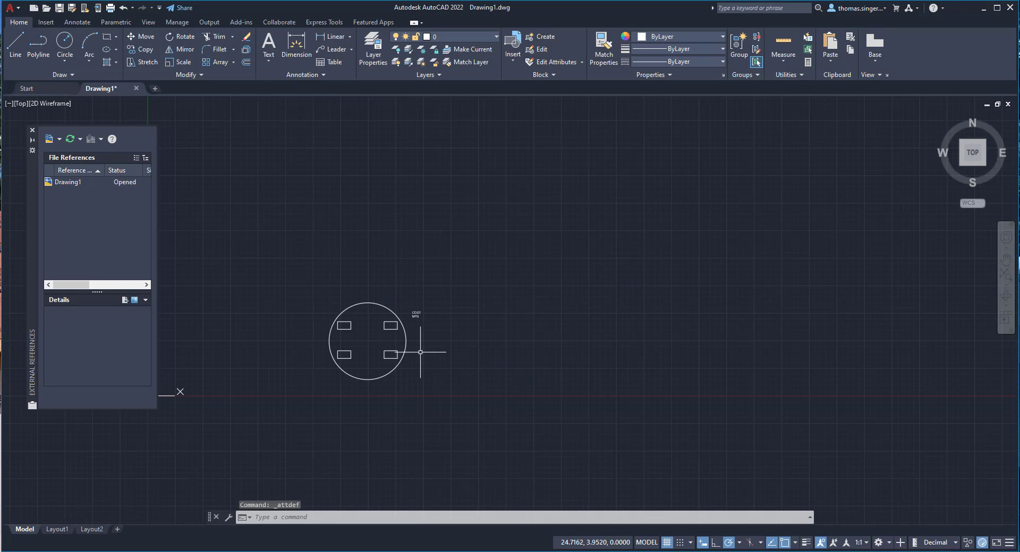
scroll(394, 323, up, 4)
scroll(394, 323, up, 2)
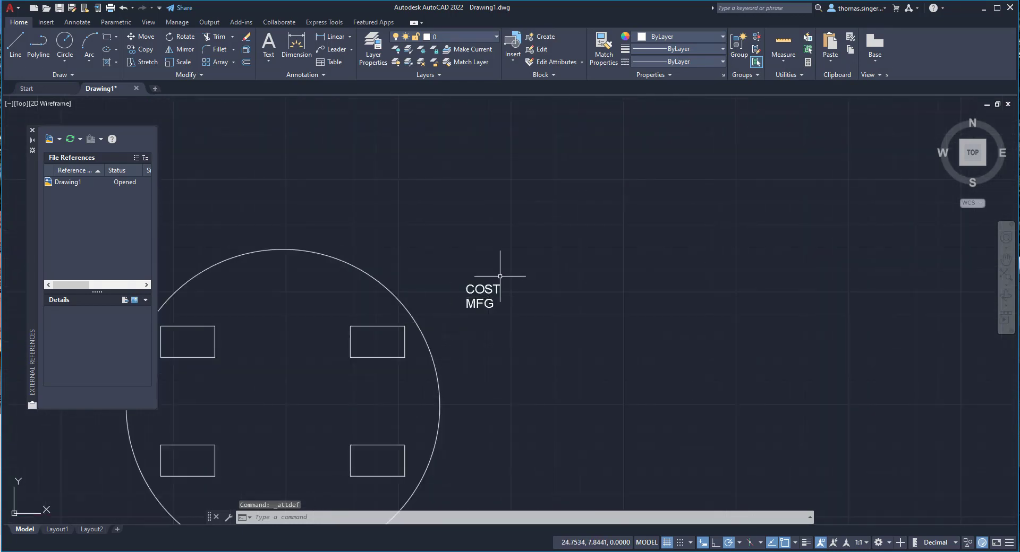
scroll(504, 316, down, 4)
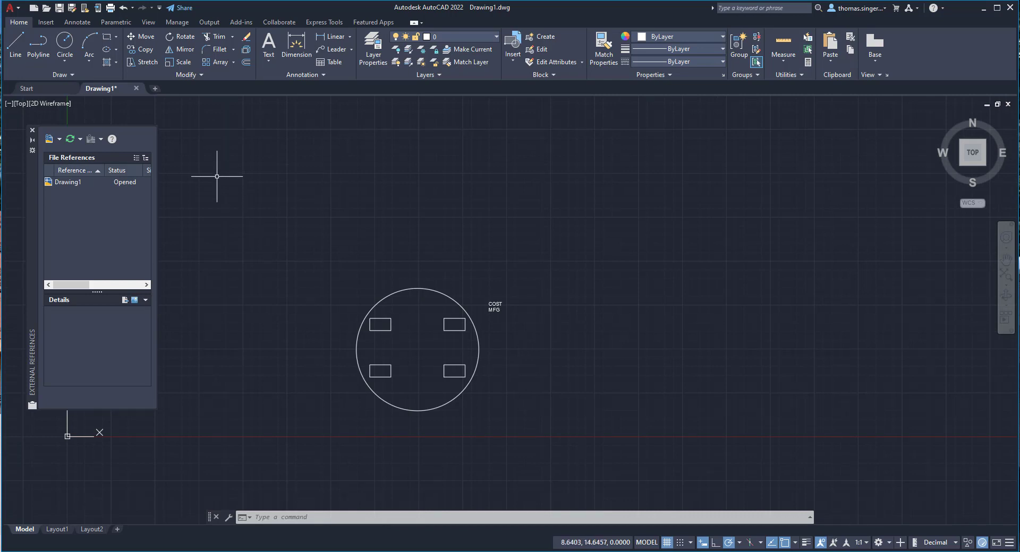
Step: Start Write Block, using the circle's centre as base point and window-selecting the circle, rectangles and tags
click(46, 23)
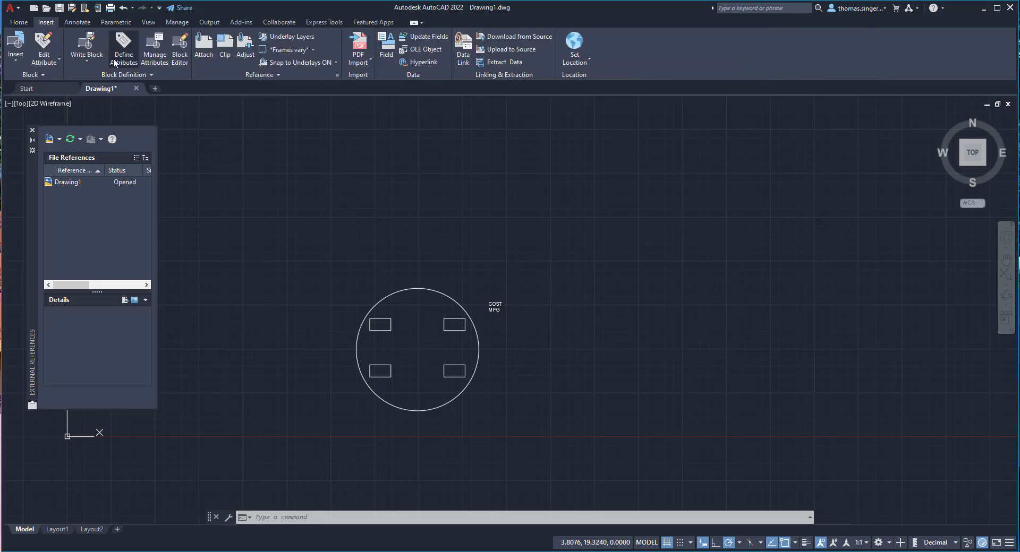
click(86, 60)
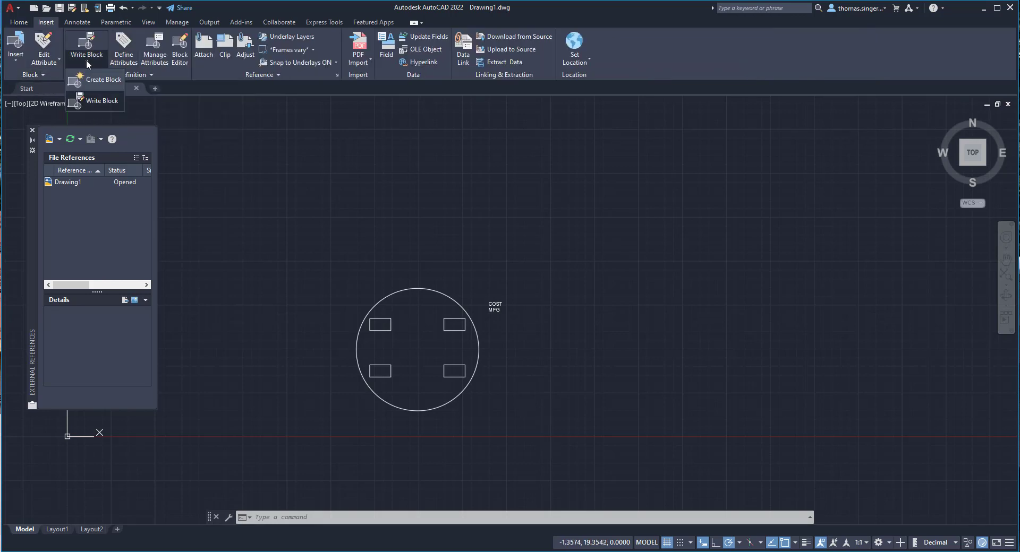
click(101, 101)
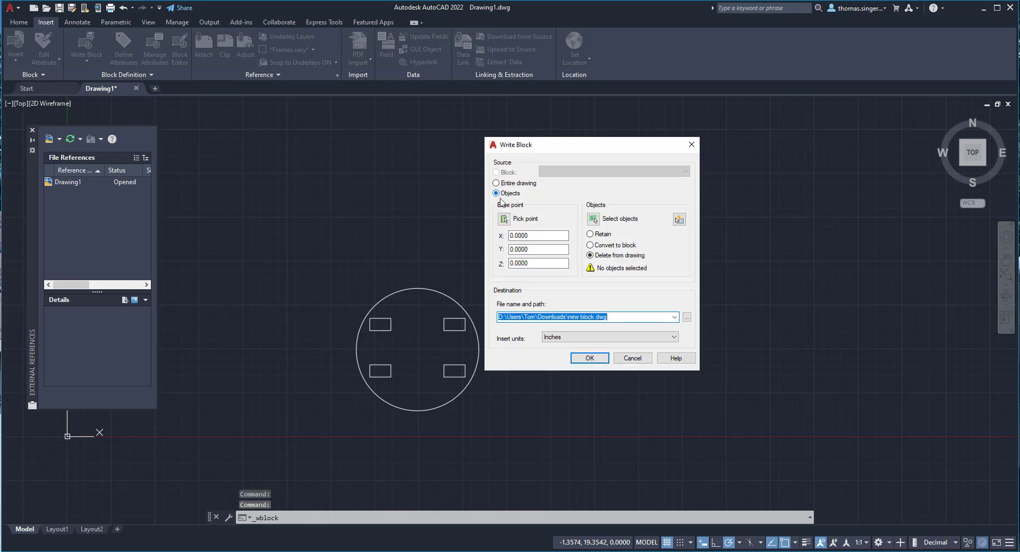
click(501, 221)
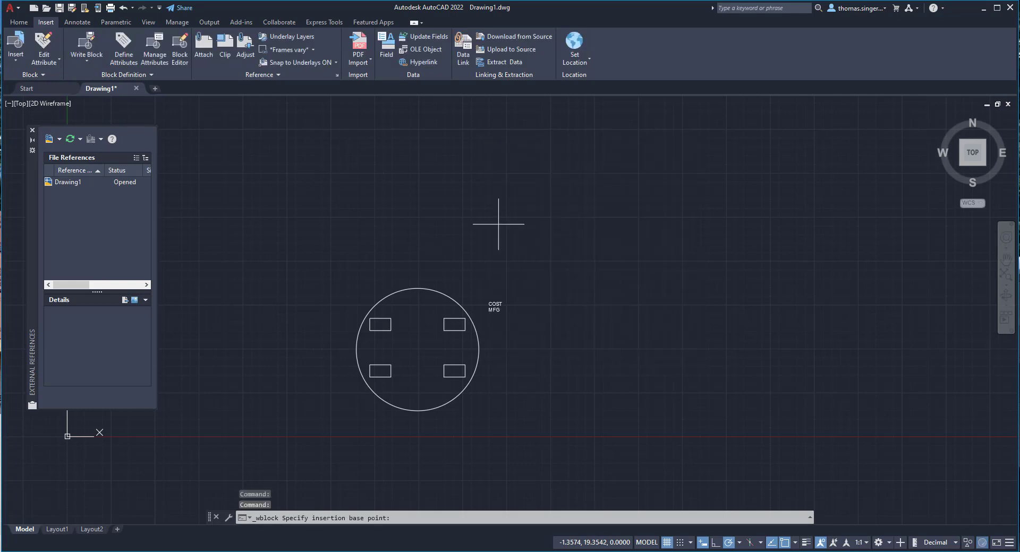
click(417, 350)
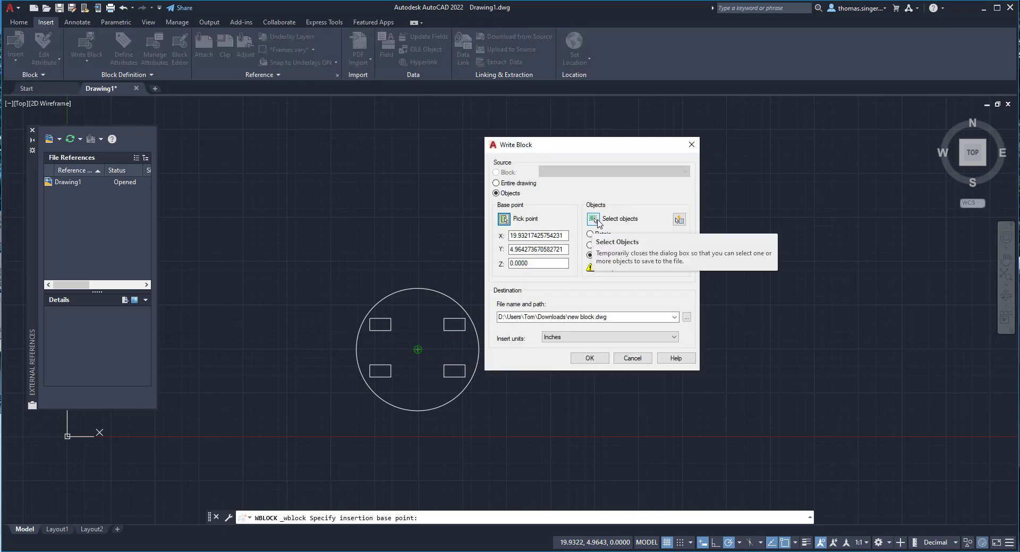
click(592, 219)
click(316, 249)
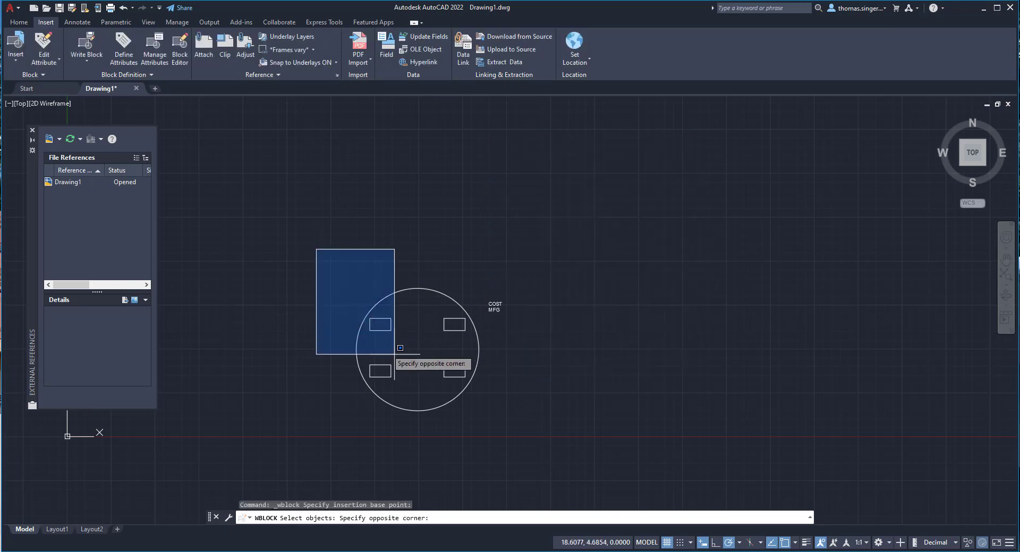
click(550, 426)
key(Return)
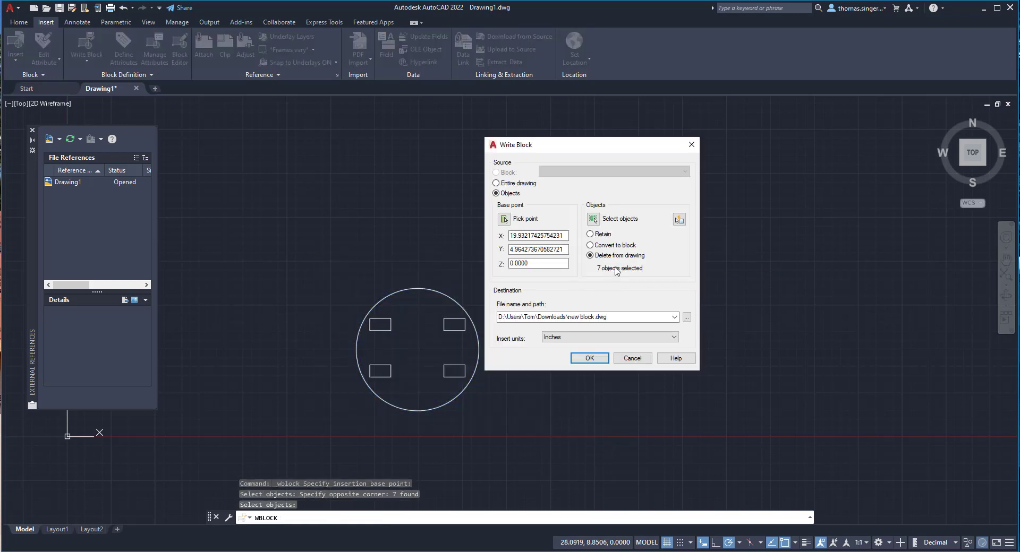
Step: Rename the output file to Block2 and write the block out
click(568, 317)
drag(566, 317, 594, 314)
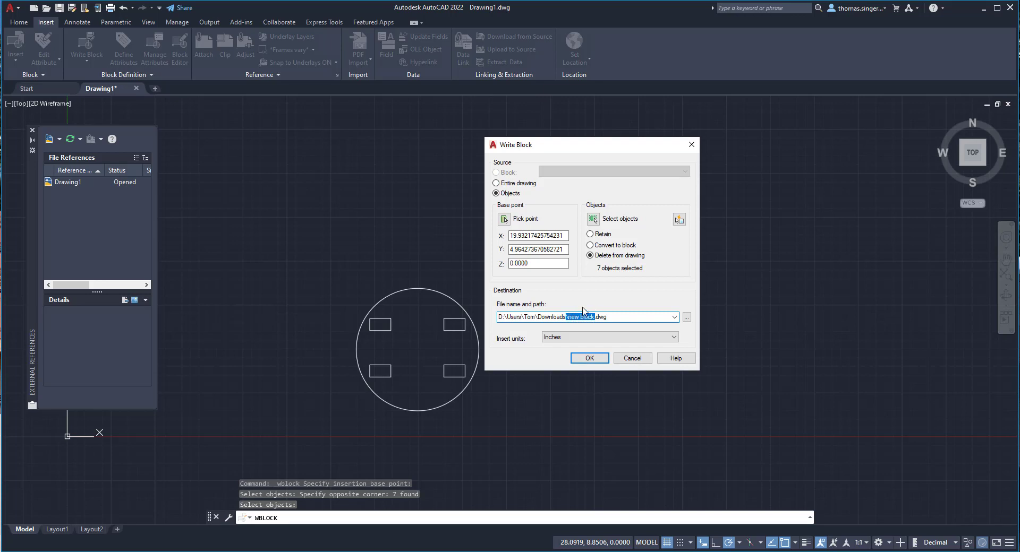
text(Block2)
text(\)
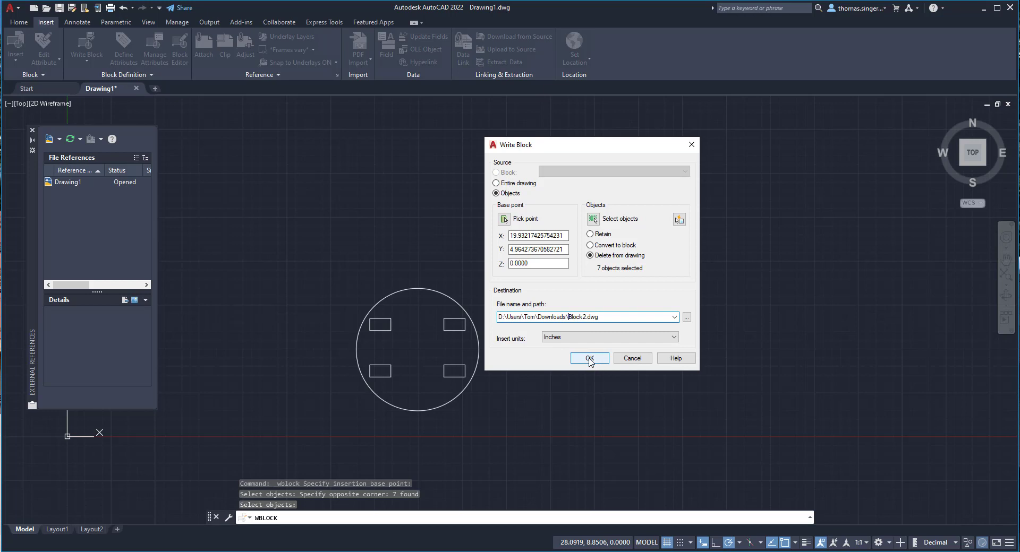
click(589, 359)
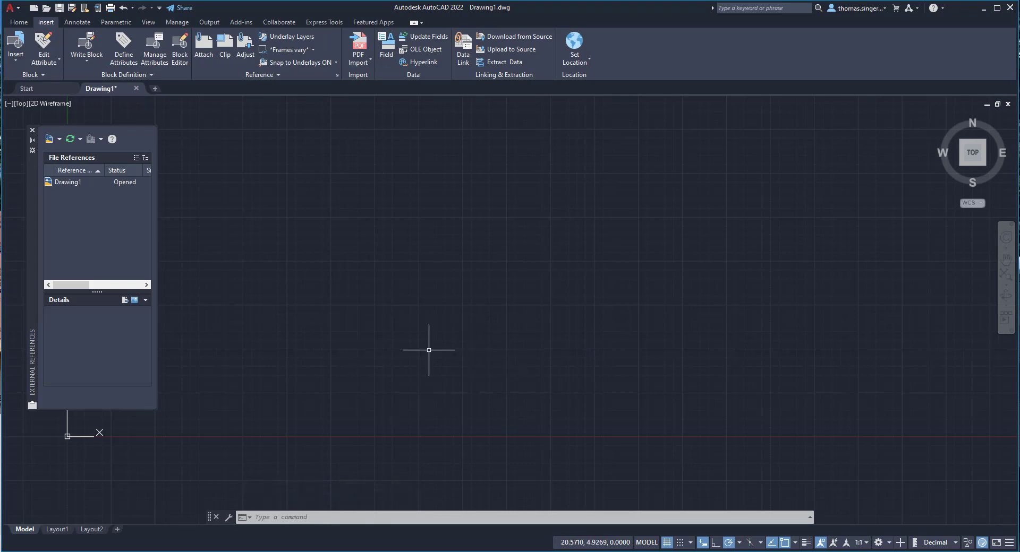
Step: Add a new drawing tab, then close Drawing1 and discard its changes
click(154, 89)
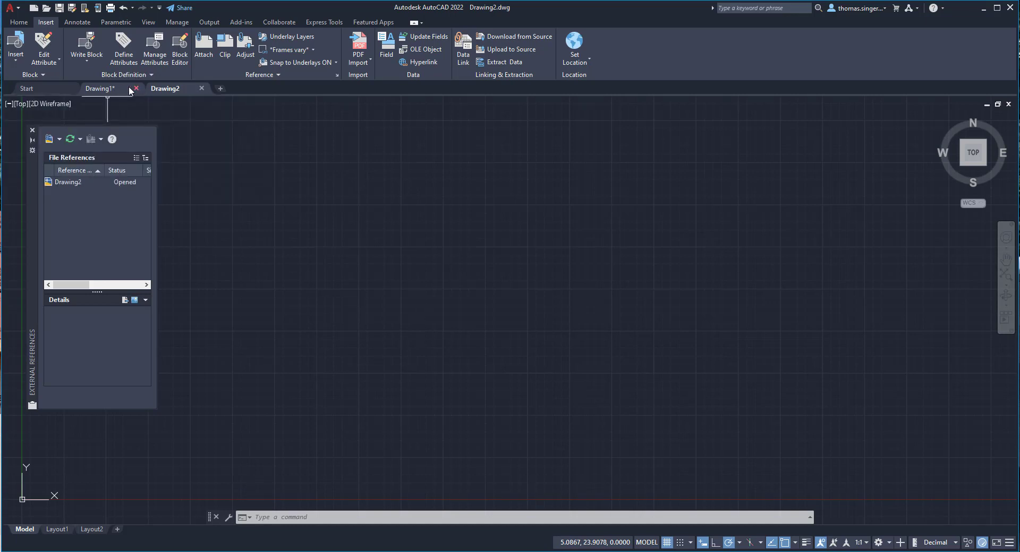
mouse_move(122, 87)
click(136, 88)
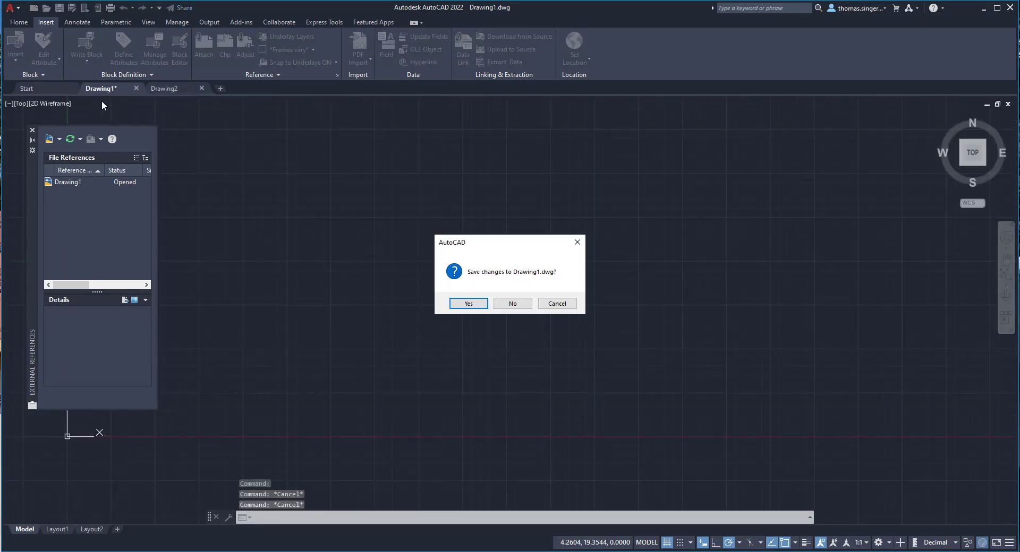
click(512, 304)
mouse_move(103, 90)
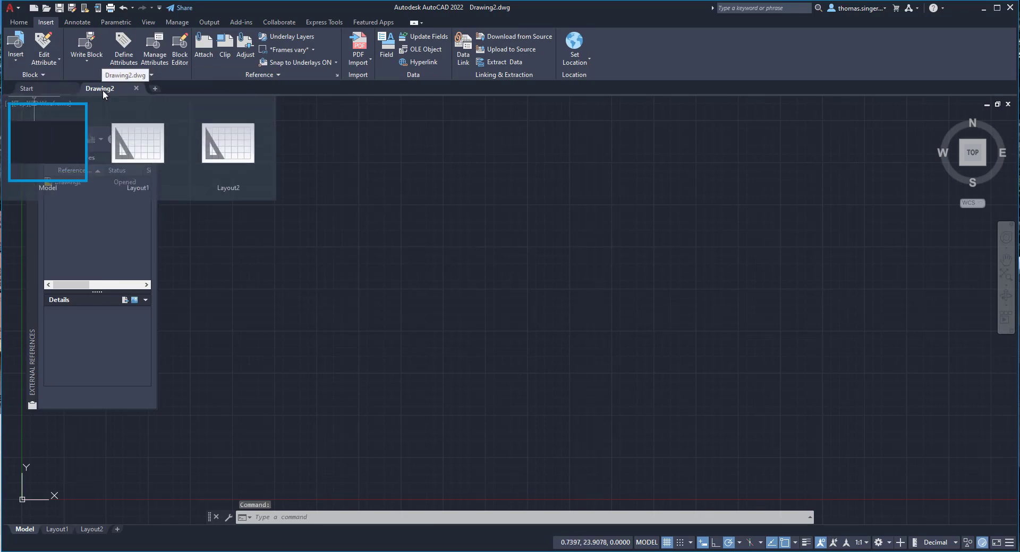
Step: Choose Recent Blocks from the Insert dropdown to list Block1 and Block2 in the Blocks palette
click(15, 61)
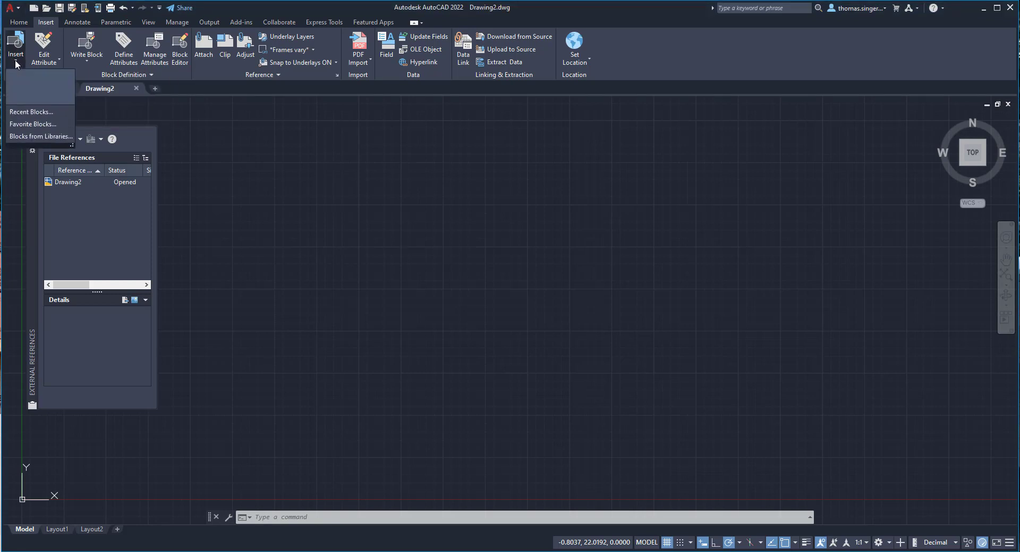
click(33, 112)
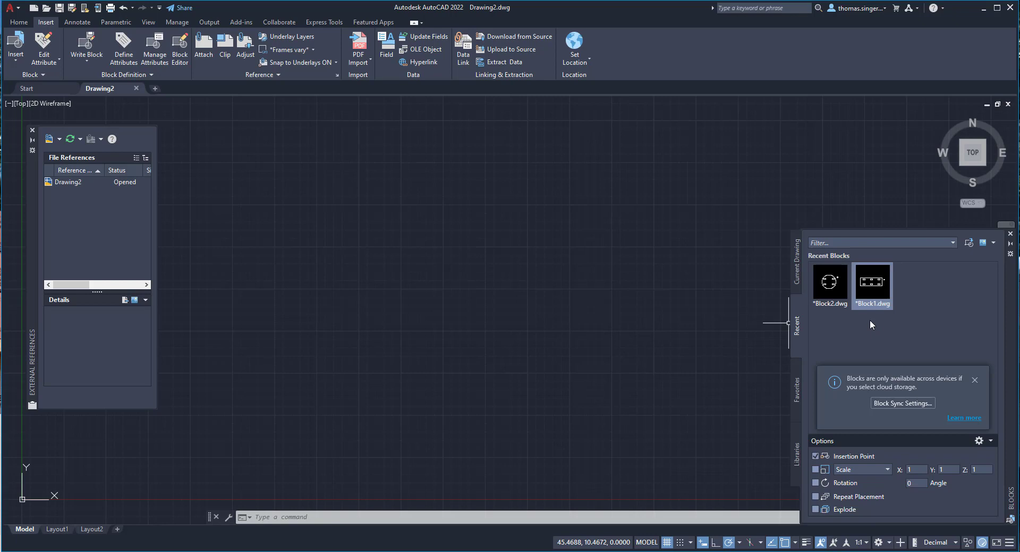
mouse_move(839, 288)
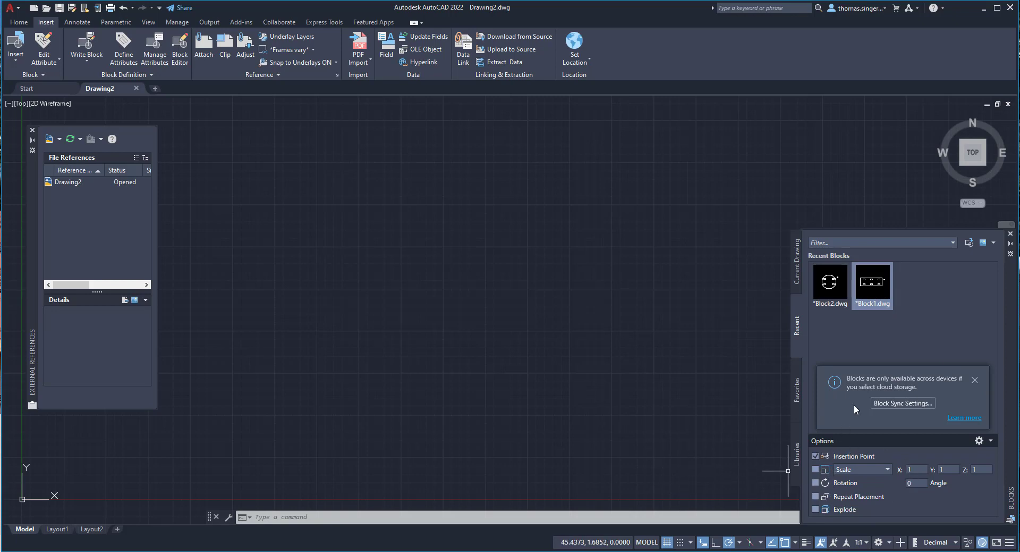
click(880, 277)
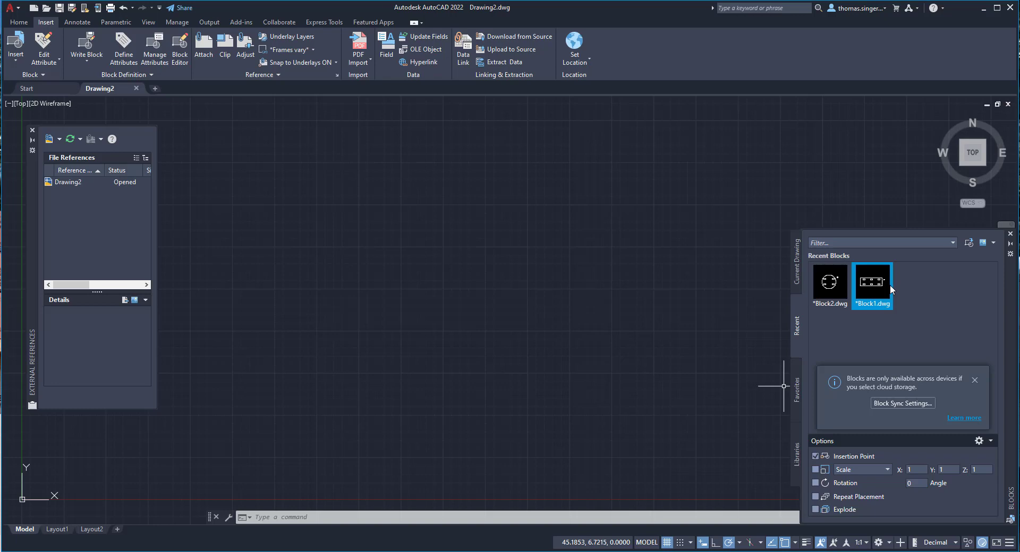
mouse_move(886, 282)
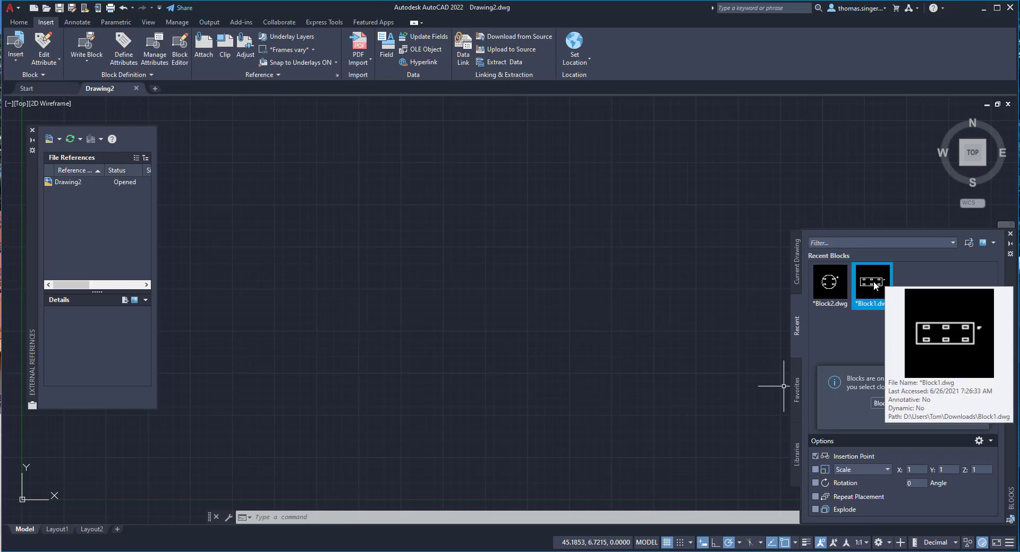
Step: Drag Block1 left of centre and Block2 to its right, tagged $3.00 disney and $5.00 Sears
drag(876, 286, 282, 260)
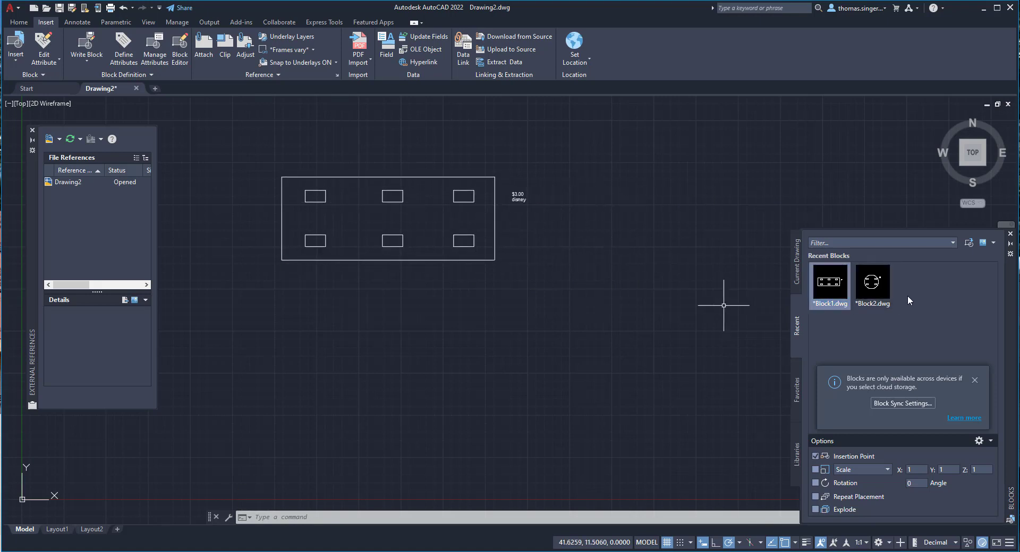
drag(878, 283, 614, 222)
scroll(523, 194, up, 4)
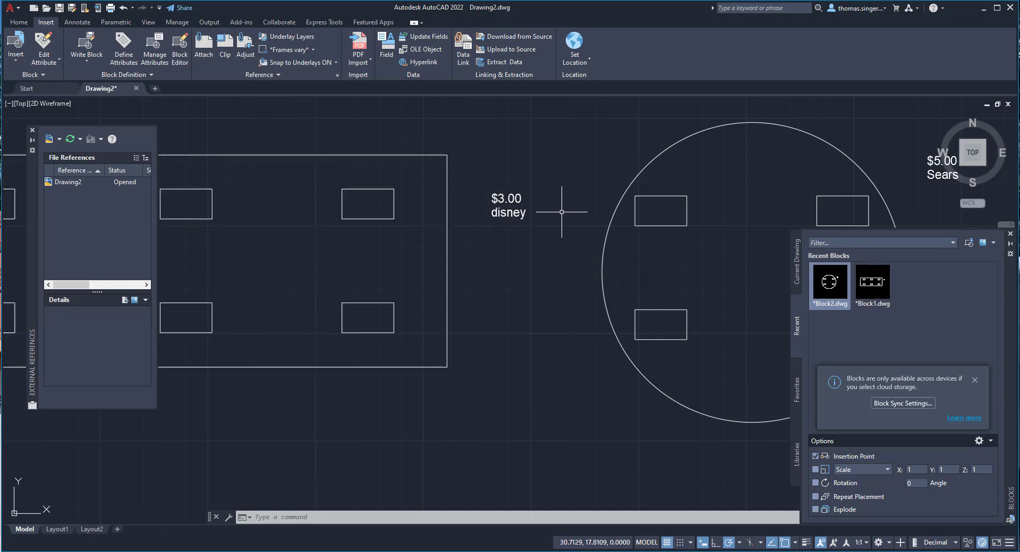
scroll(526, 210, down, 4)
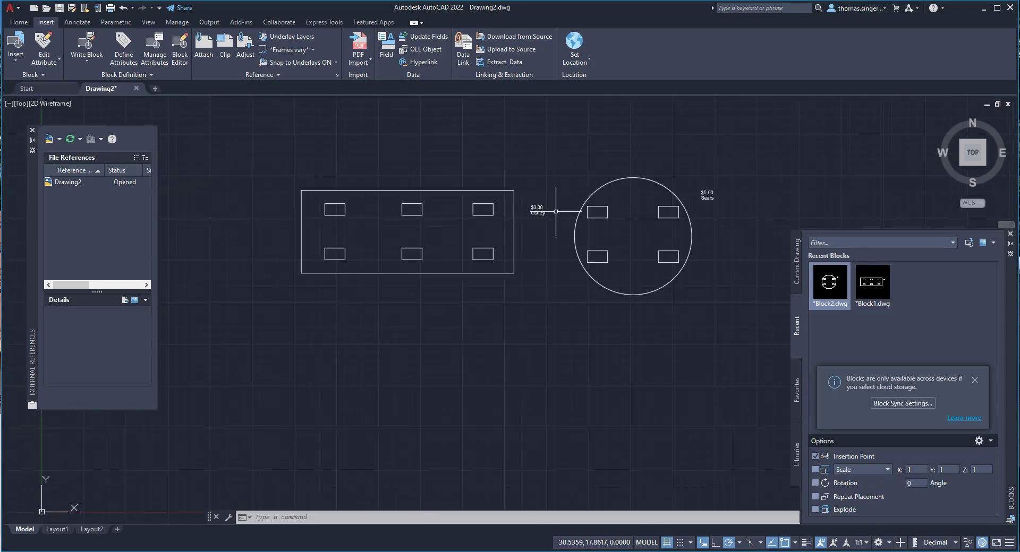
Step: Close the Blocks palette and save the drawing as Drawing2.dwg in Documents
click(1011, 234)
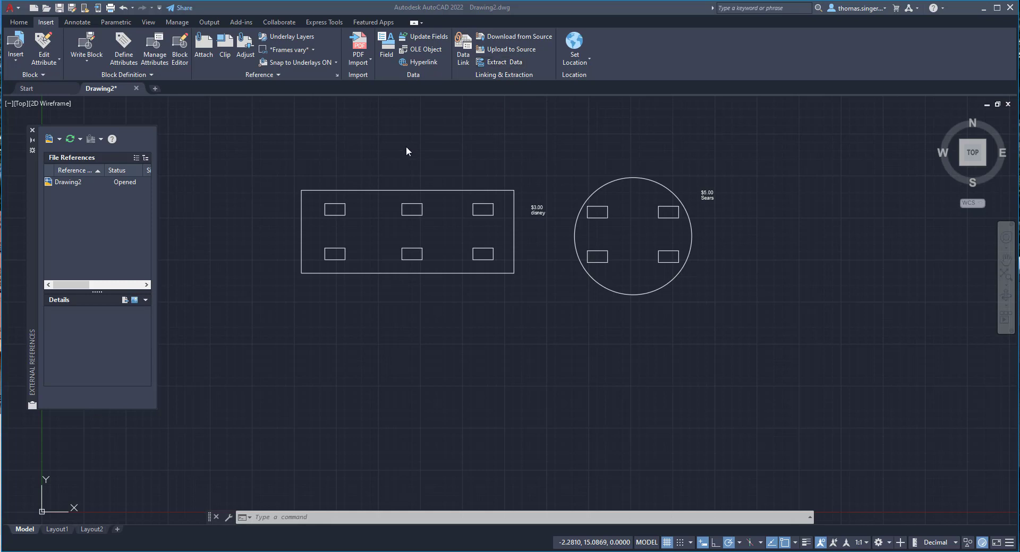
click(503, 63)
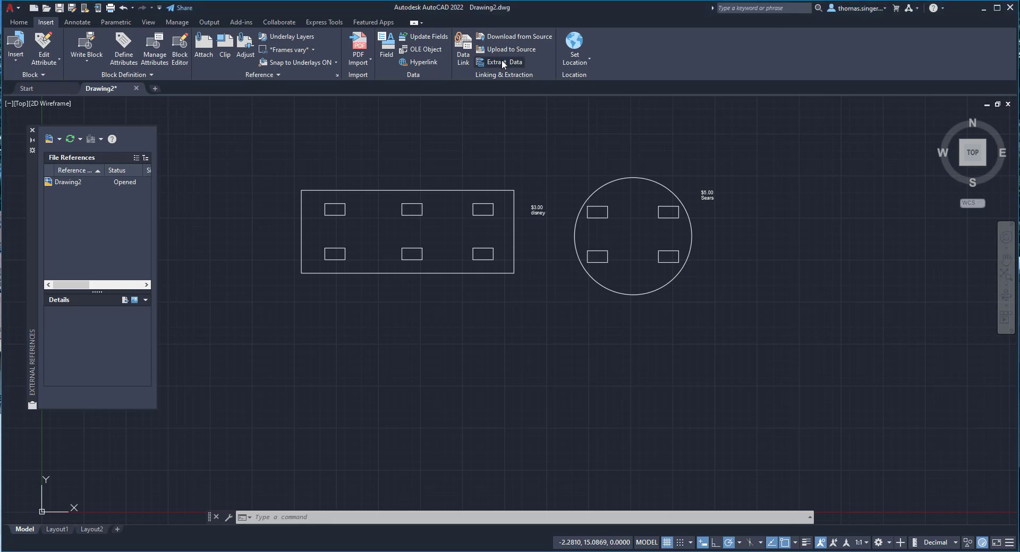
key(ctrl+s)
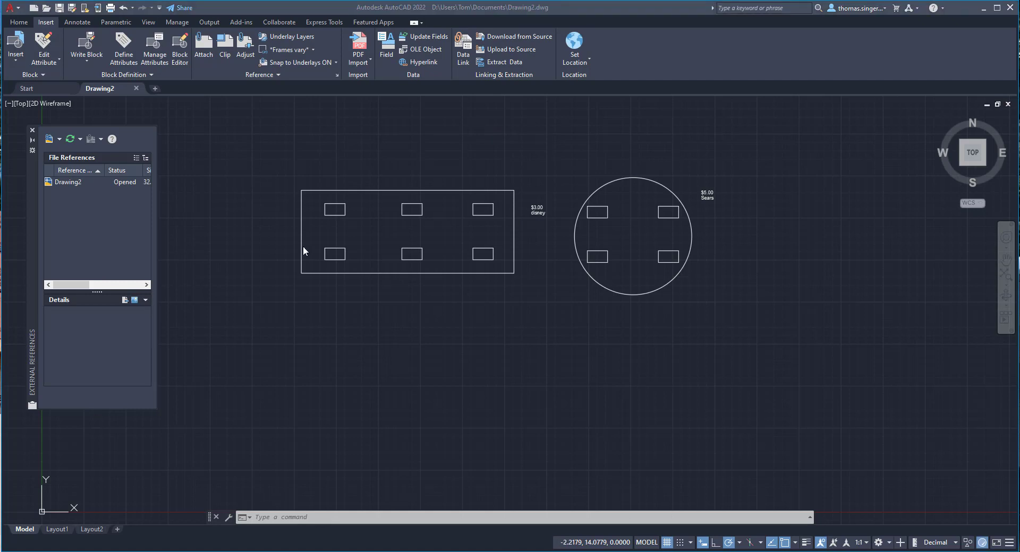
Step: Start a new data extraction saved as block1, window-selecting both blocks in the drawing as source
click(484, 63)
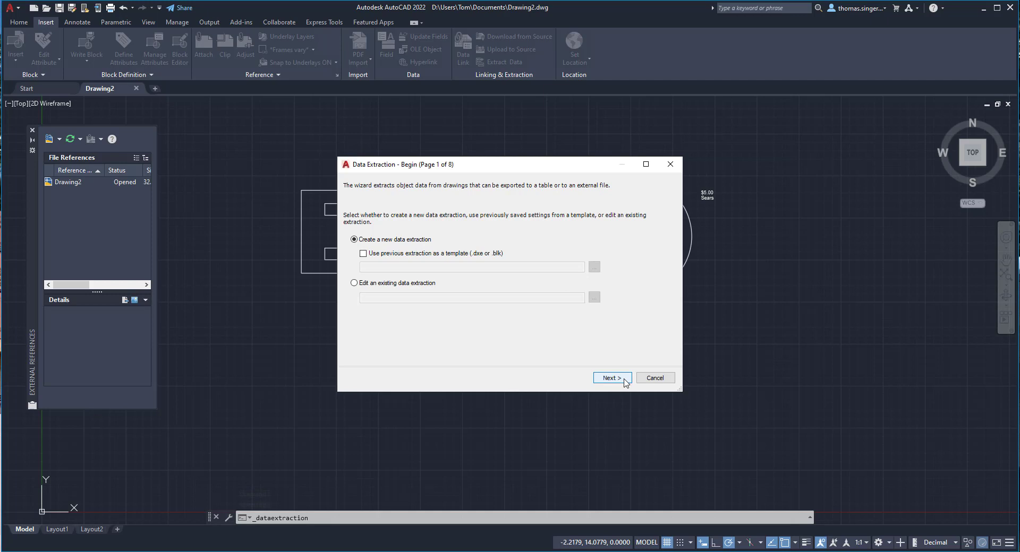
click(618, 380)
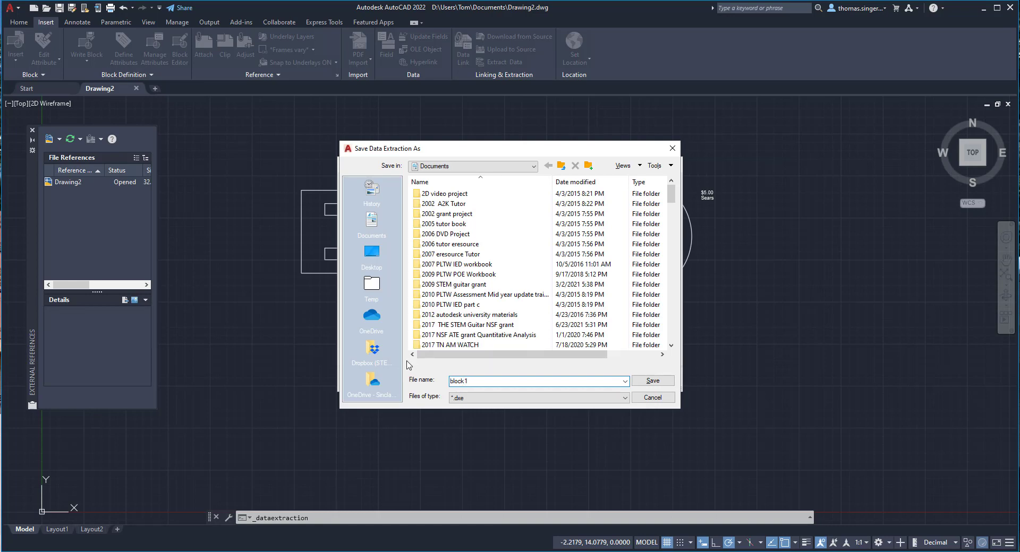
click(653, 381)
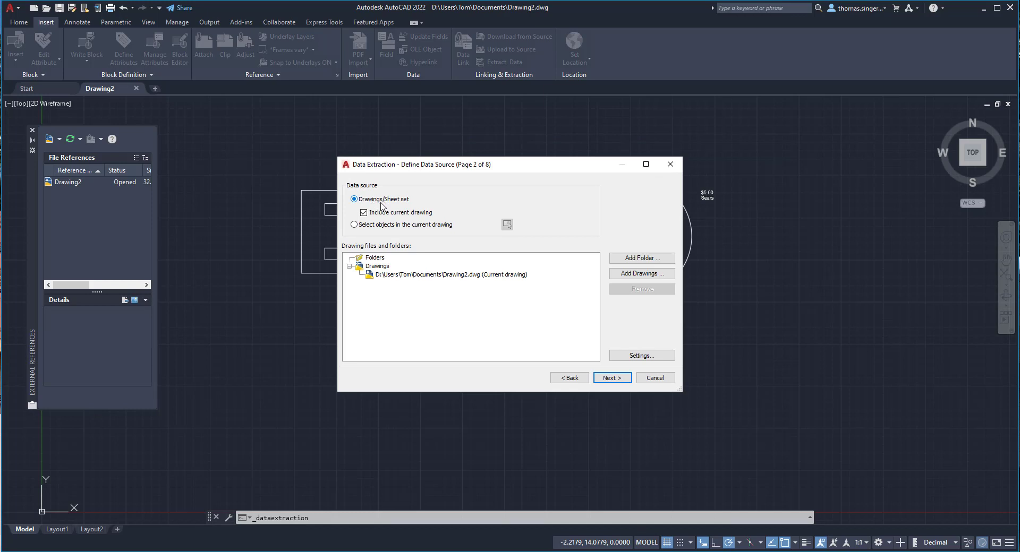
click(354, 225)
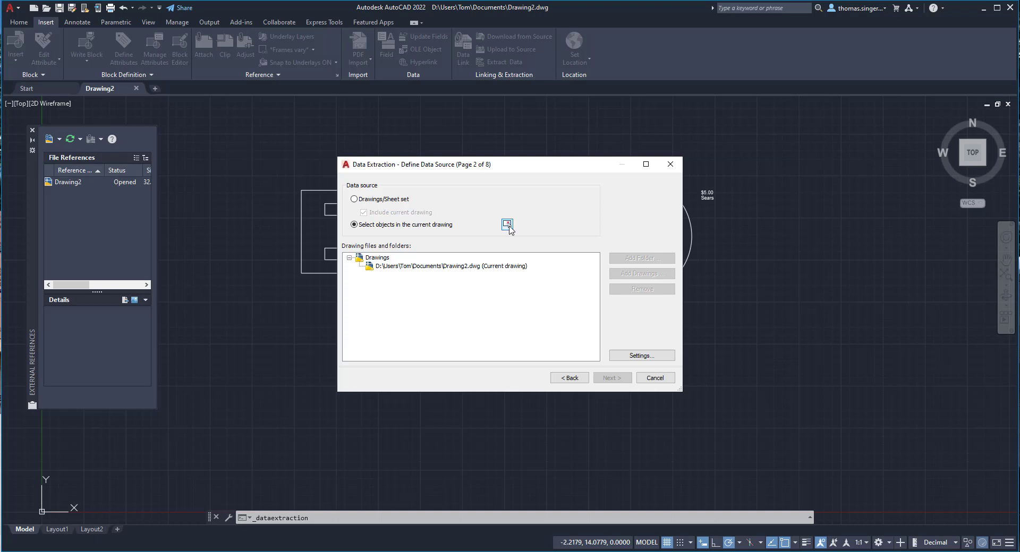
click(507, 225)
click(767, 163)
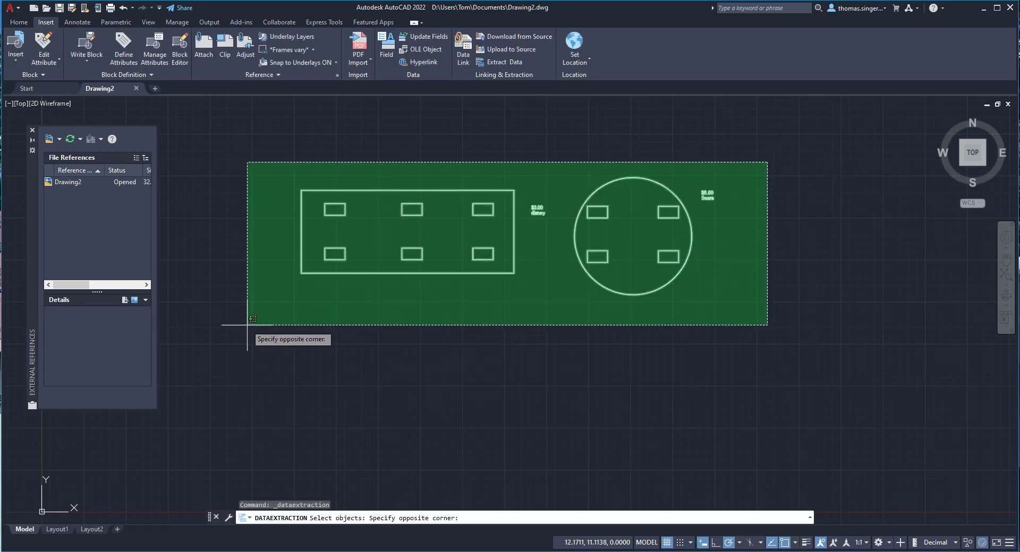
click(248, 325)
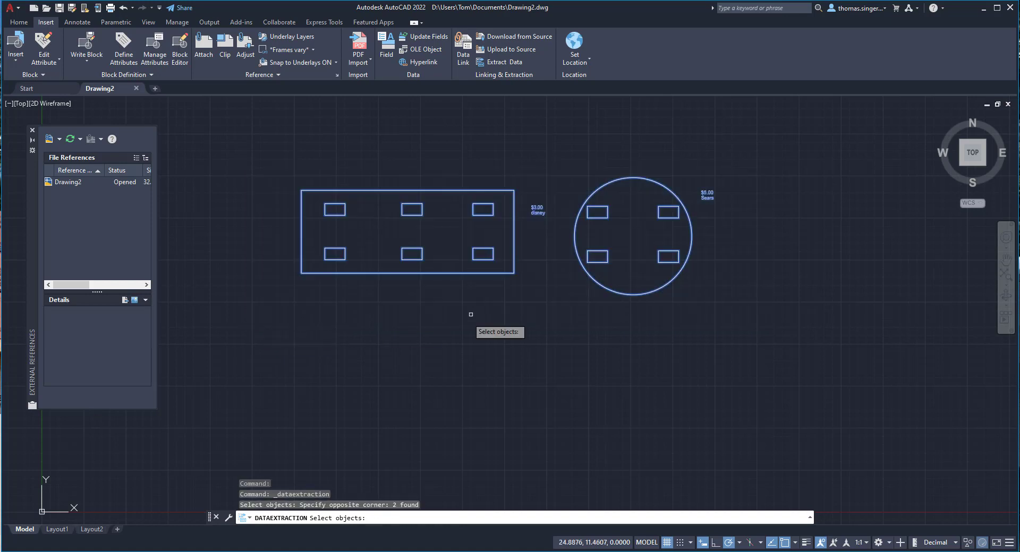
key(Return)
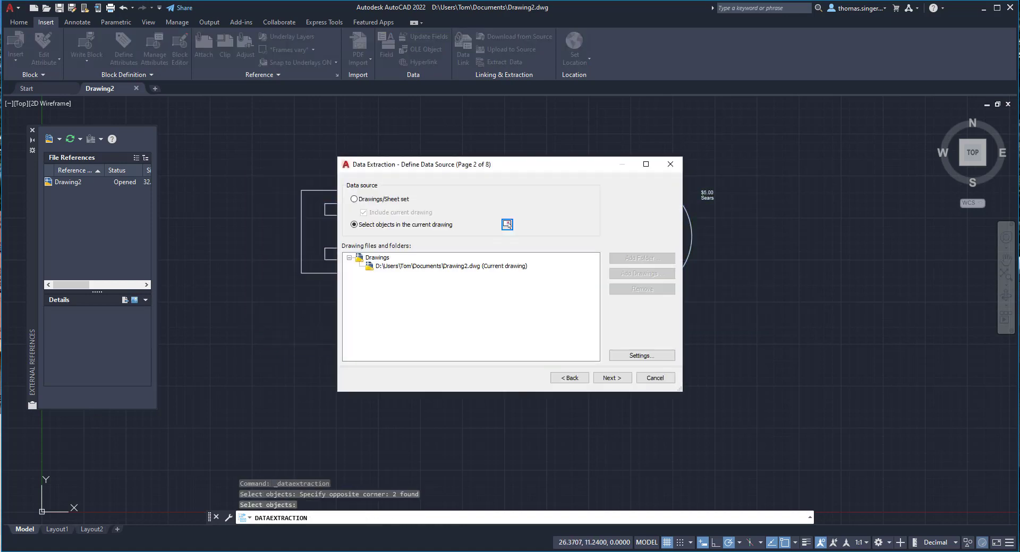
click(620, 377)
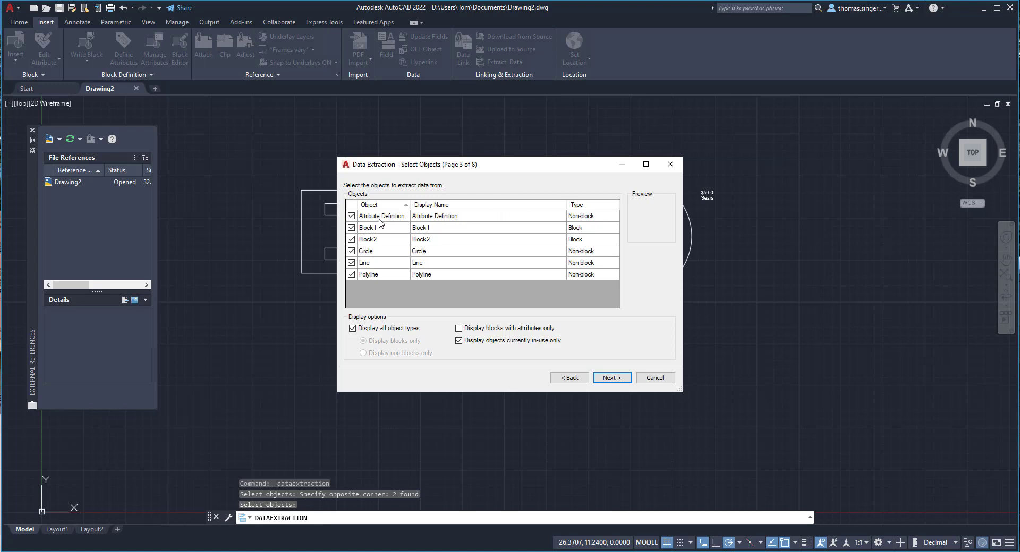
Step: Untick Circle, Line, Polyline, Block2 and Block1 so only Attribute Definition remains, then continue
click(351, 251)
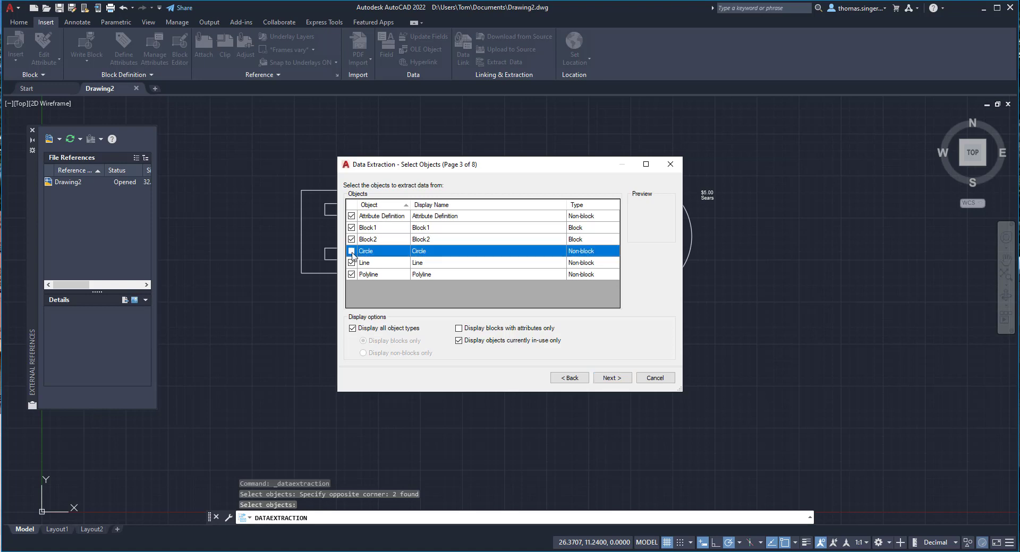
click(351, 263)
click(351, 274)
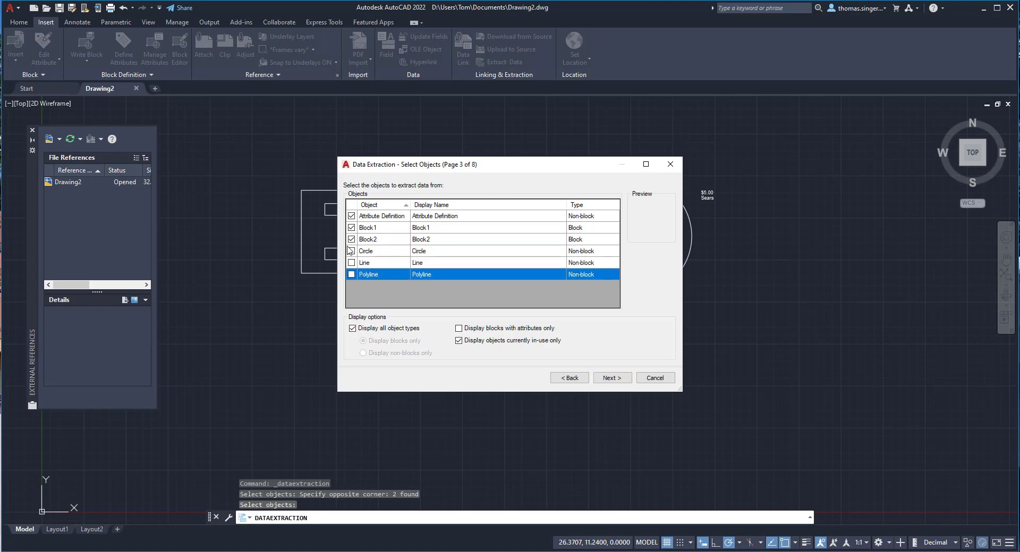
click(351, 240)
click(351, 228)
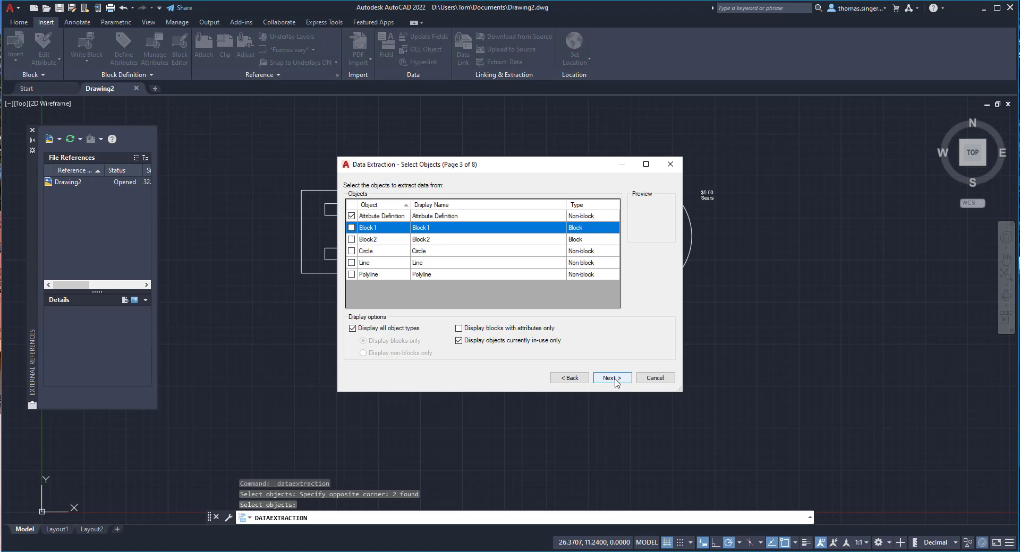
click(612, 379)
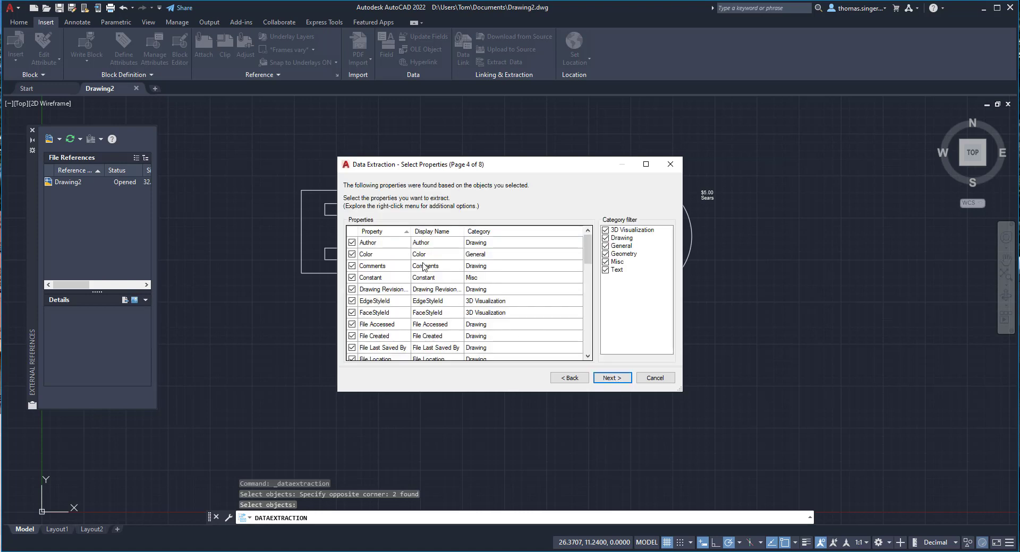
Step: Filter the extraction categories down to Text only, hiding 3D Visualization, Drawing, General, Geometry and Misc
scroll(423, 267, down, 1)
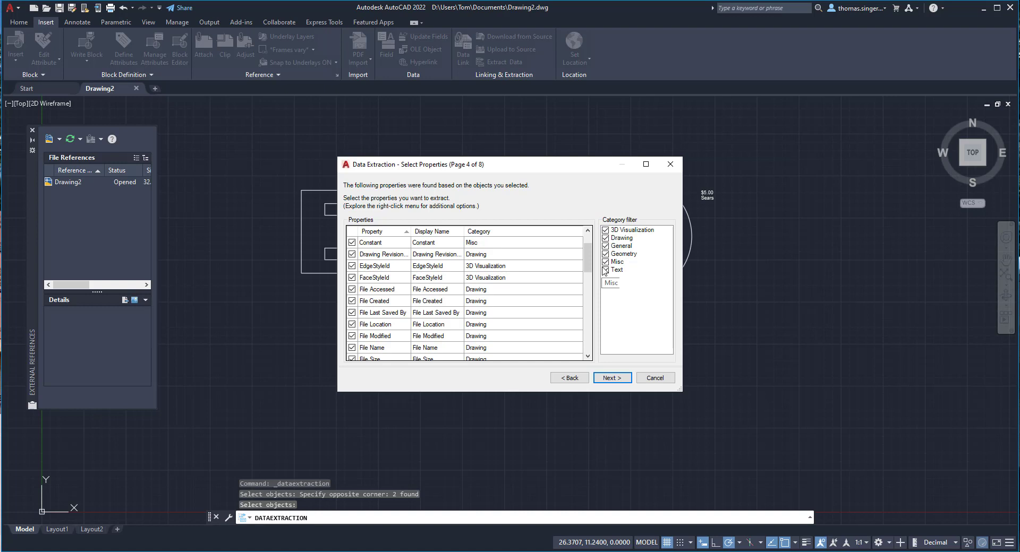
scroll(509, 298, down, 1)
scroll(507, 300, down, 9)
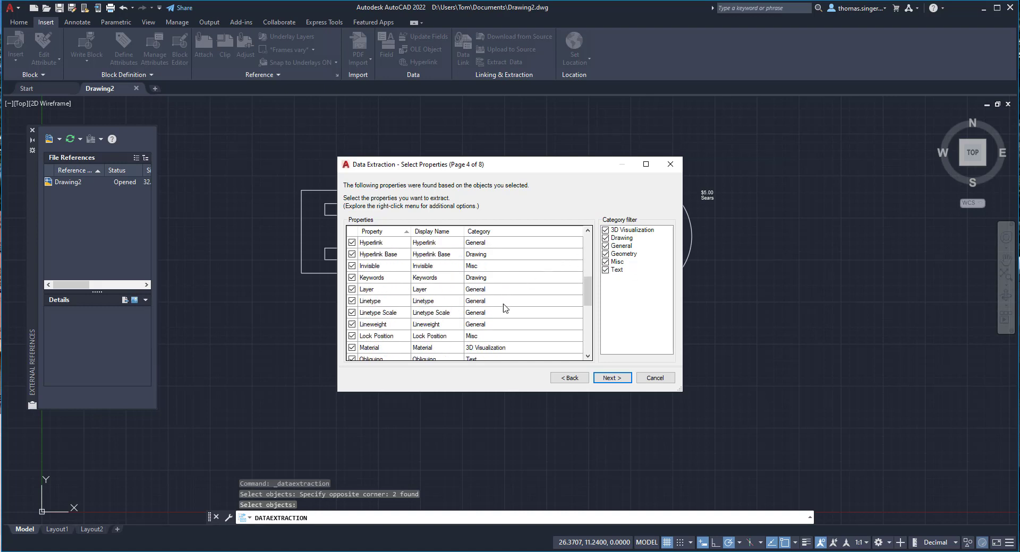
scroll(506, 303, up, 10)
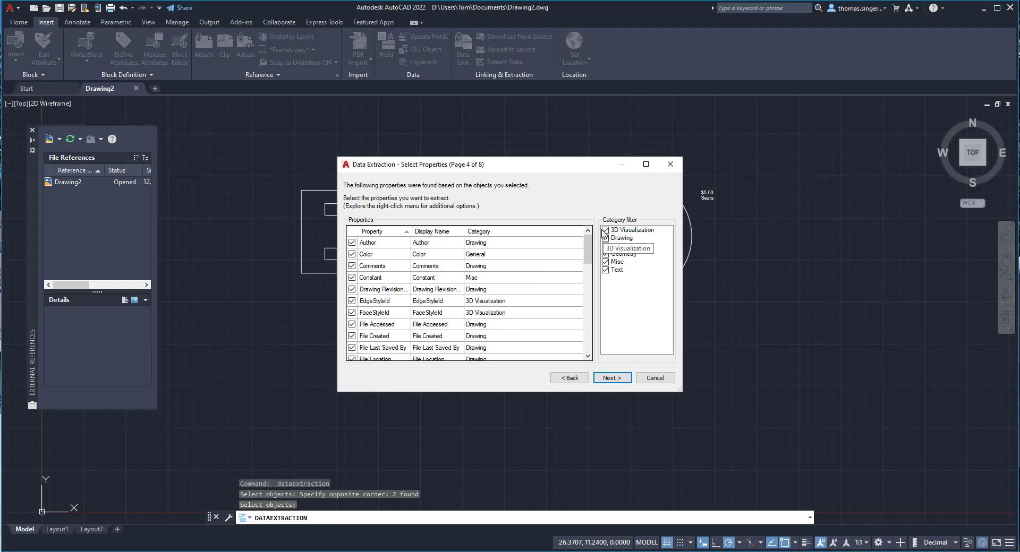
click(605, 230)
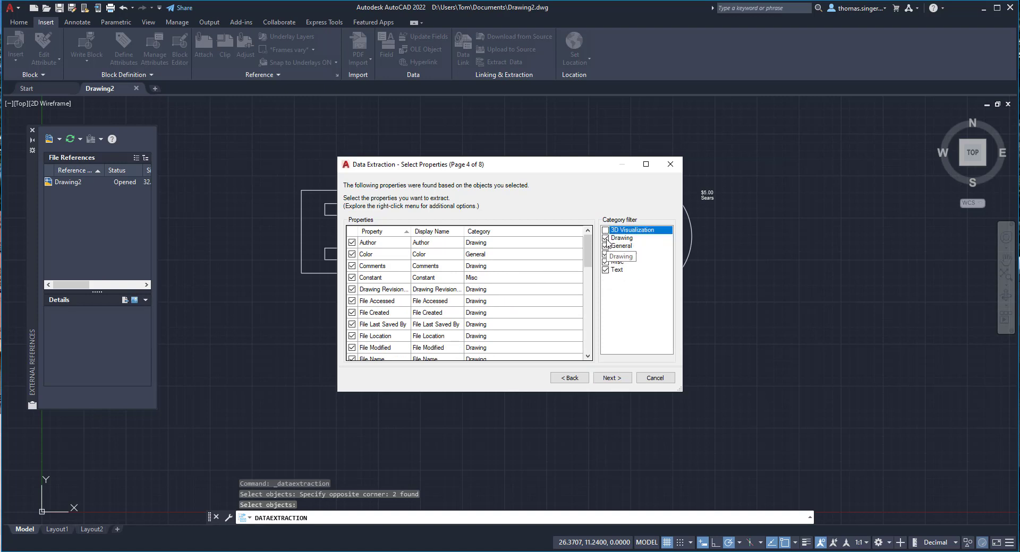
click(605, 238)
click(605, 247)
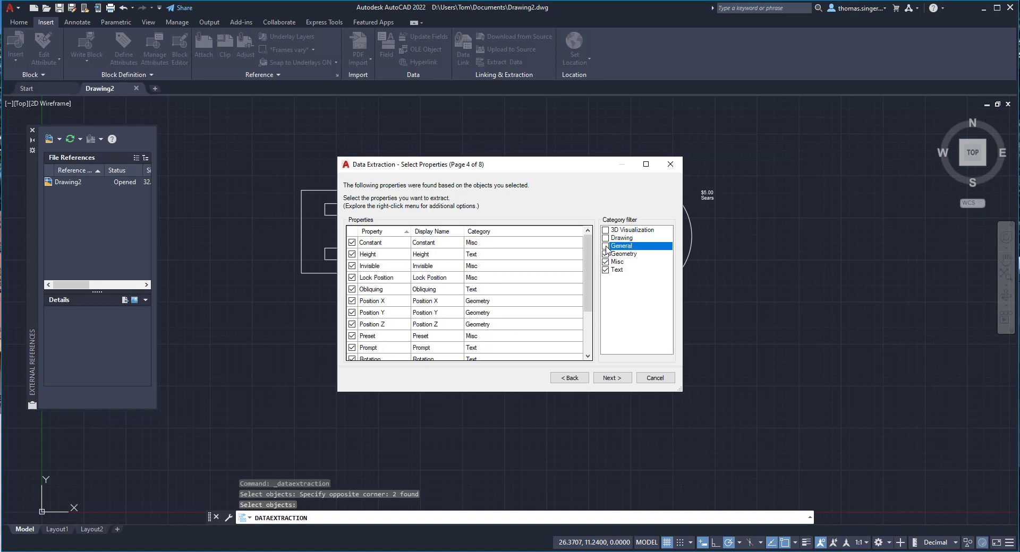
scroll(454, 287, down, 2)
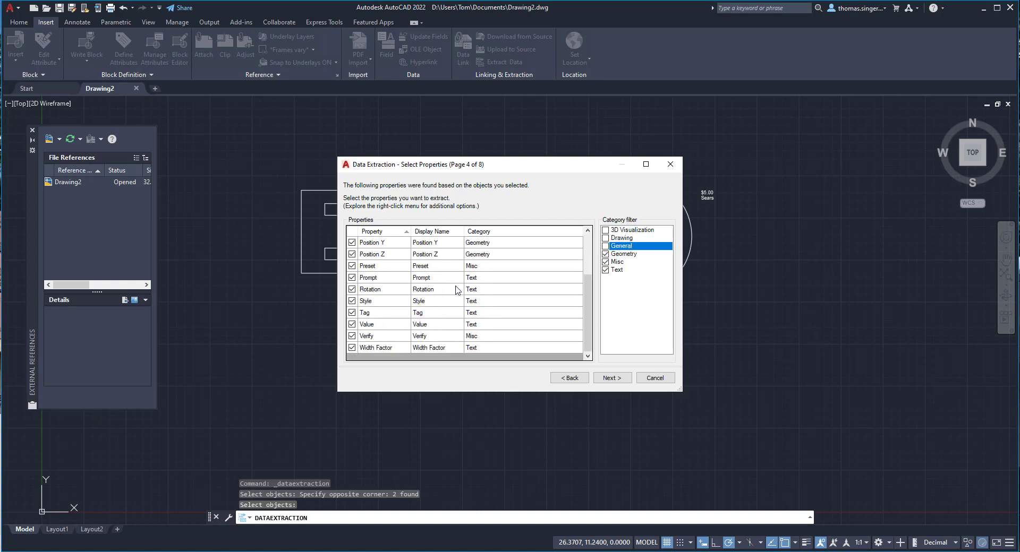
scroll(456, 291, up, 2)
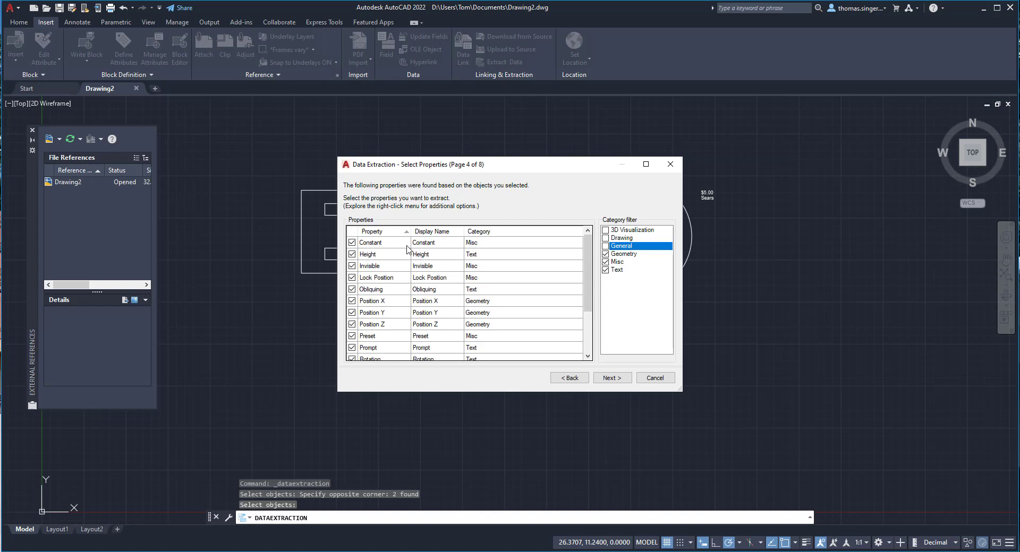
drag(586, 287, 591, 324)
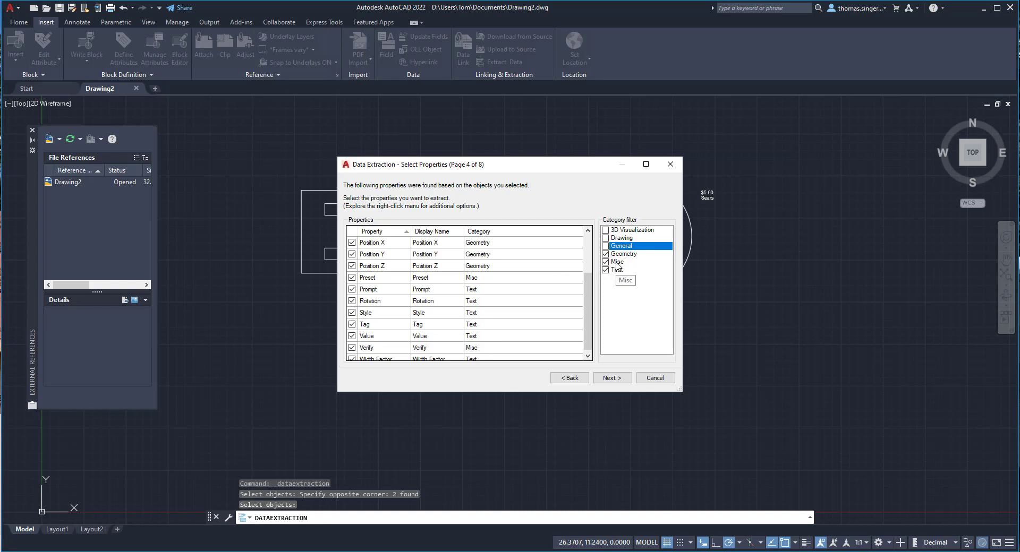
click(606, 253)
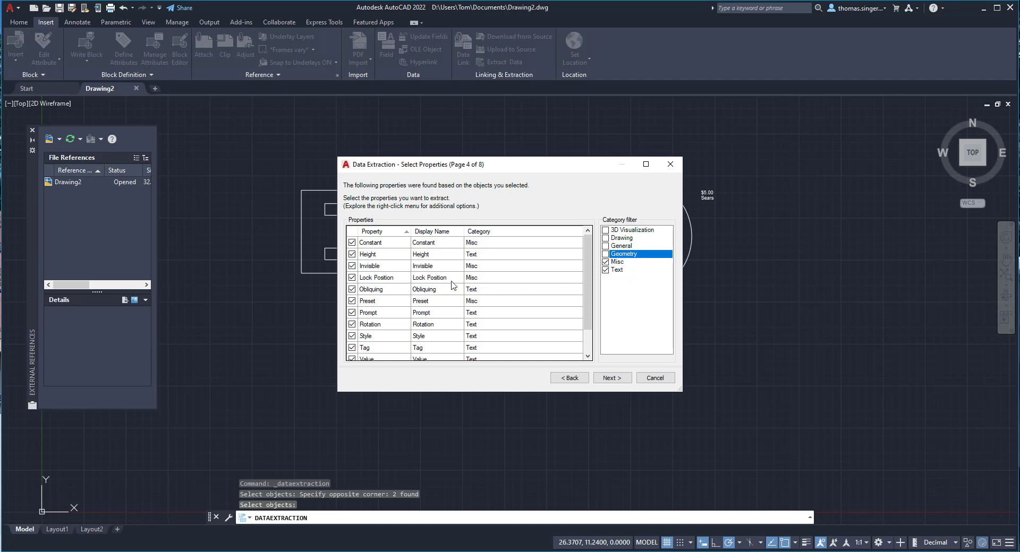
scroll(463, 289, down, 2)
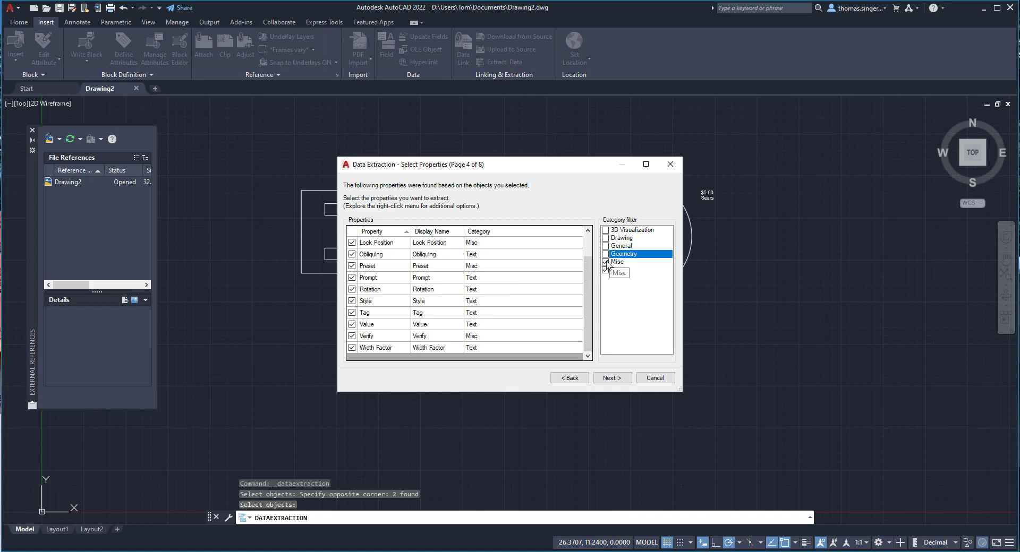
click(606, 262)
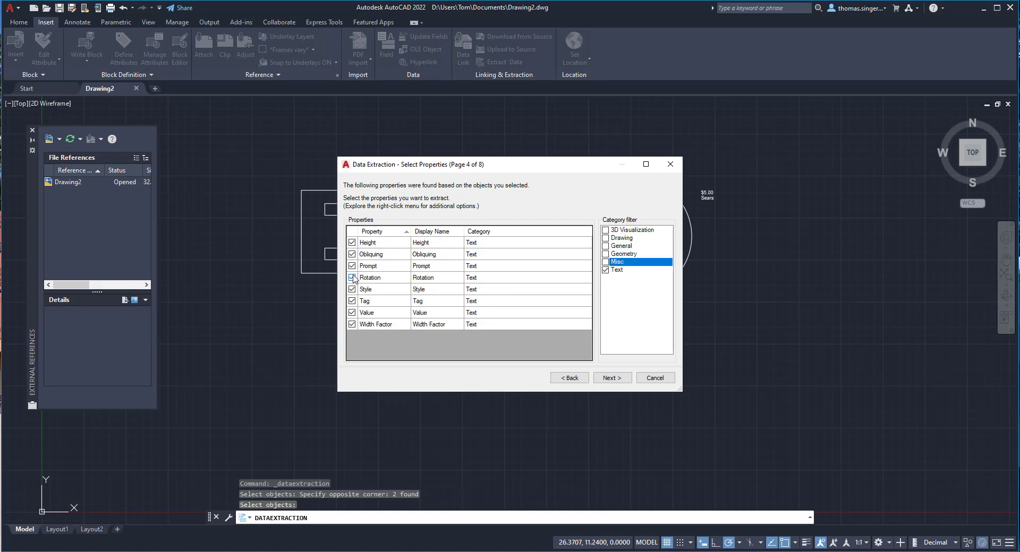
Step: Uncheck Rotation, Prompt, Obliquing, Height, Style and Width Factor, keeping only Tag and Value
click(352, 278)
click(352, 267)
click(353, 255)
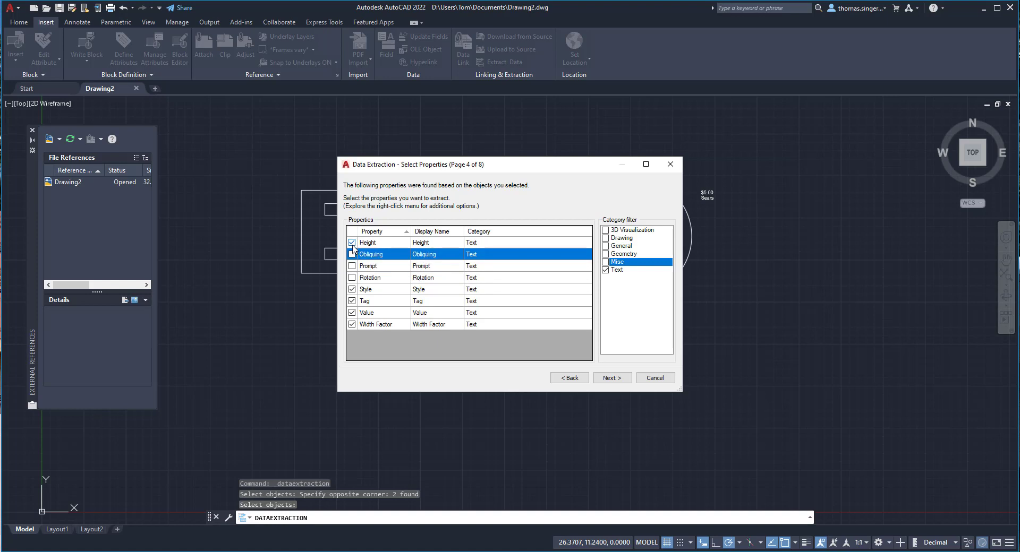
click(352, 243)
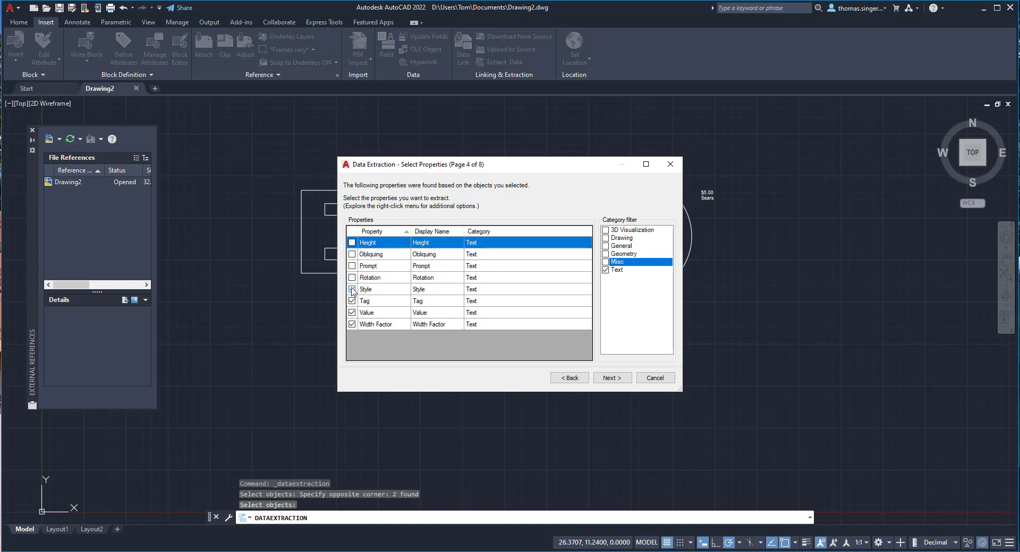
click(352, 289)
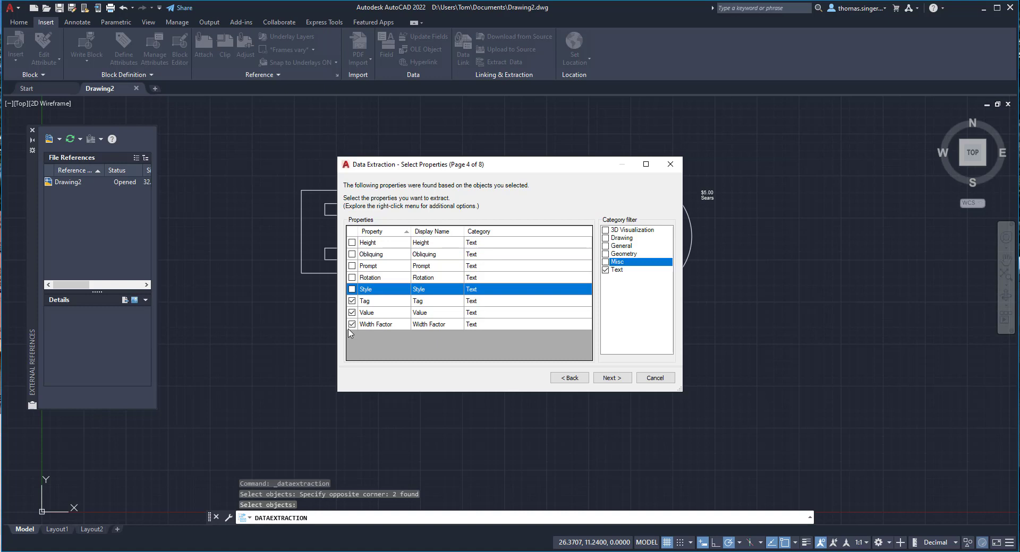
click(352, 325)
click(352, 325)
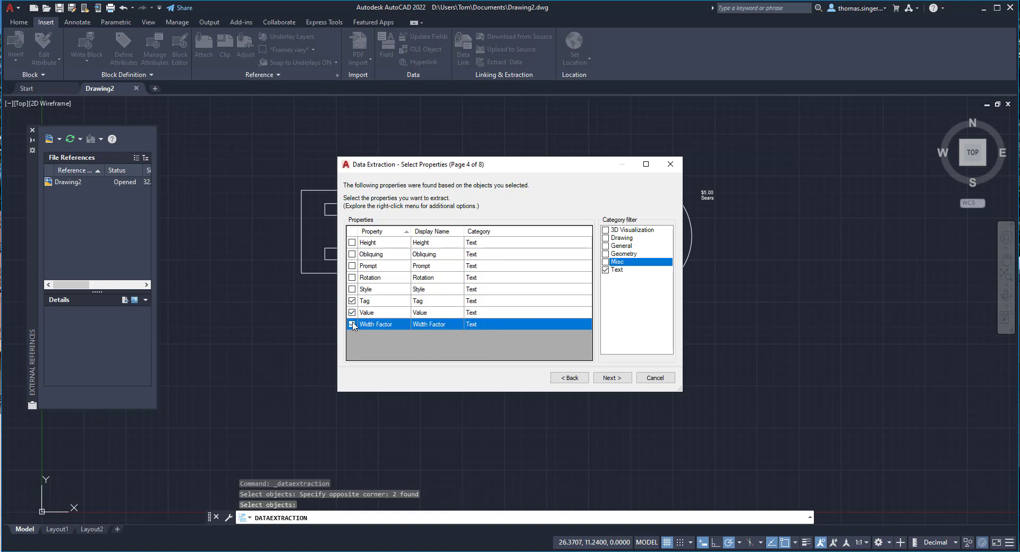
click(352, 324)
click(618, 378)
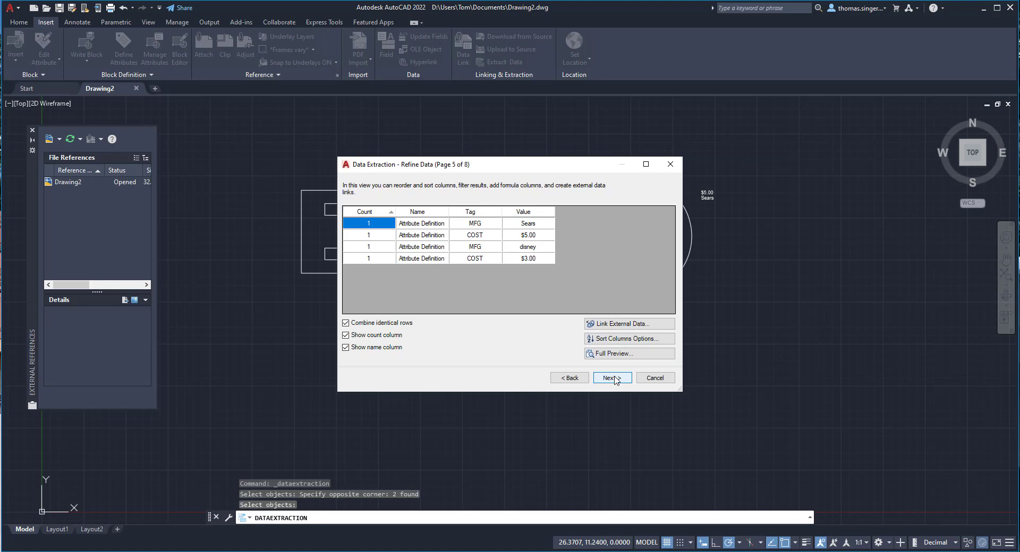
Step: Accept the Tag/Value table and finish the extraction with output to an external .xls file
click(612, 378)
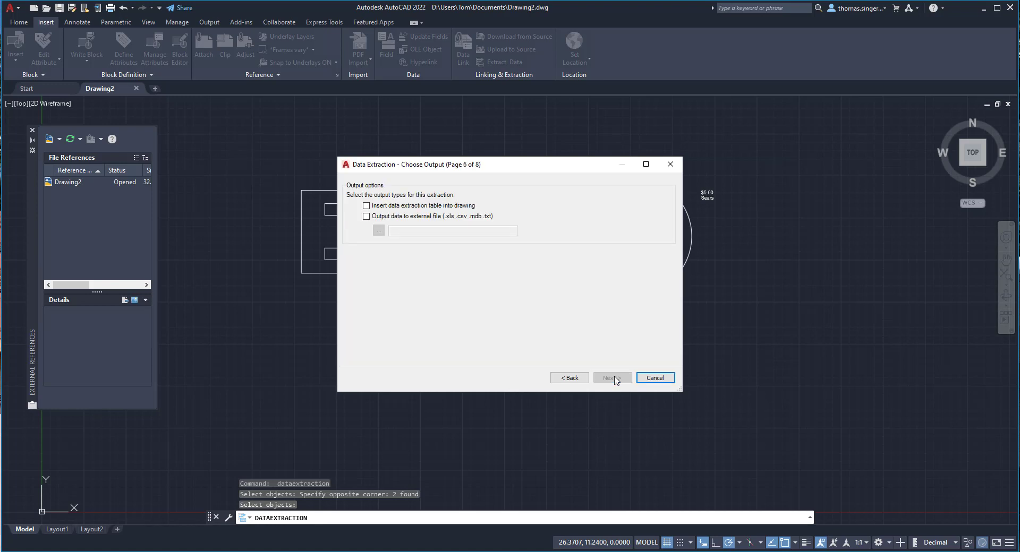
click(384, 218)
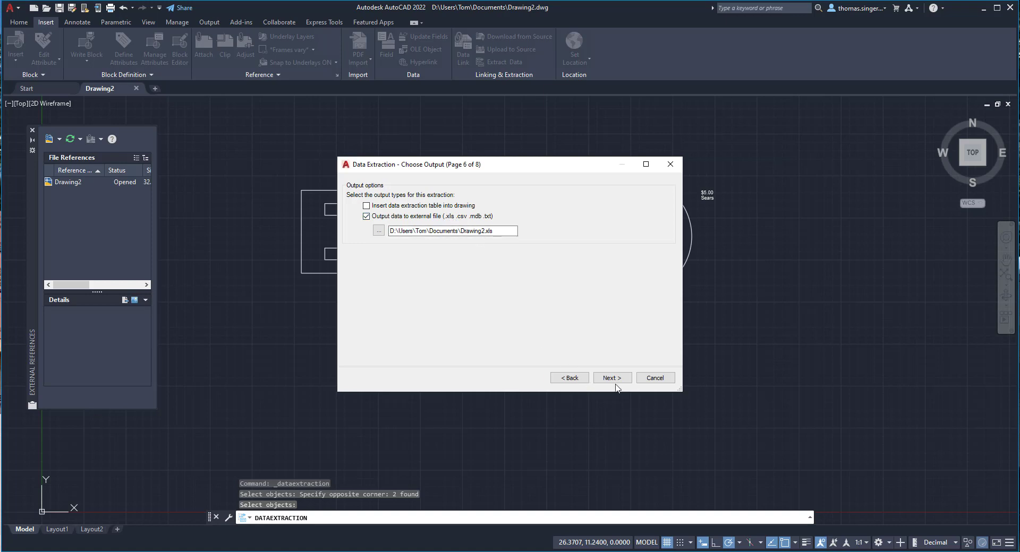
click(615, 379)
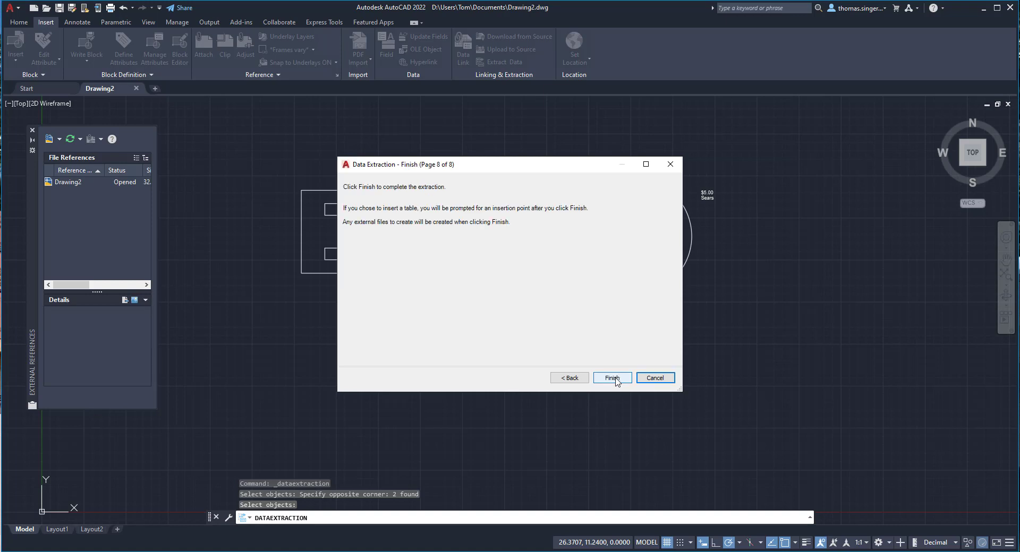
click(612, 378)
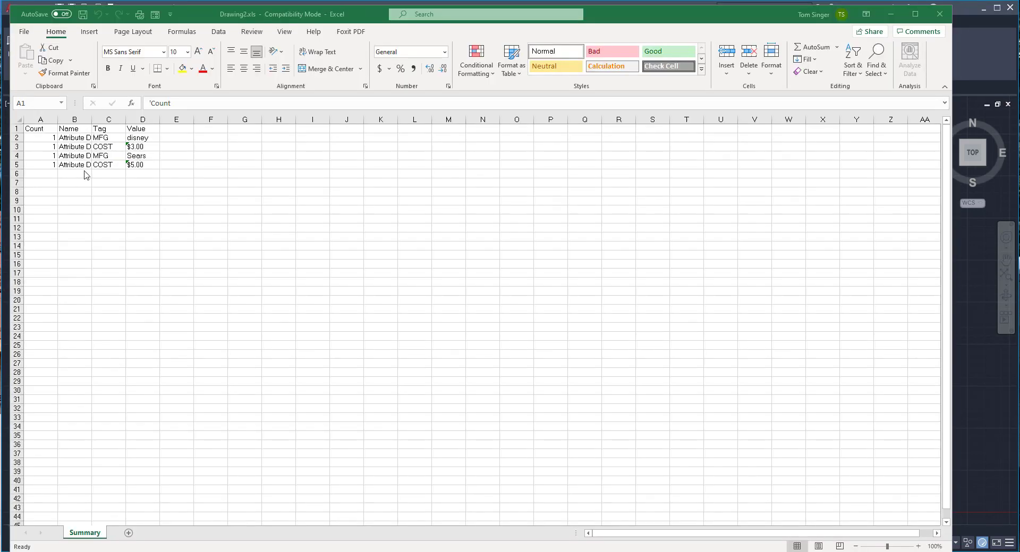
Step: Widen column B in Drawing2.xls so 'Attribute Definition' displays in full
click(91, 117)
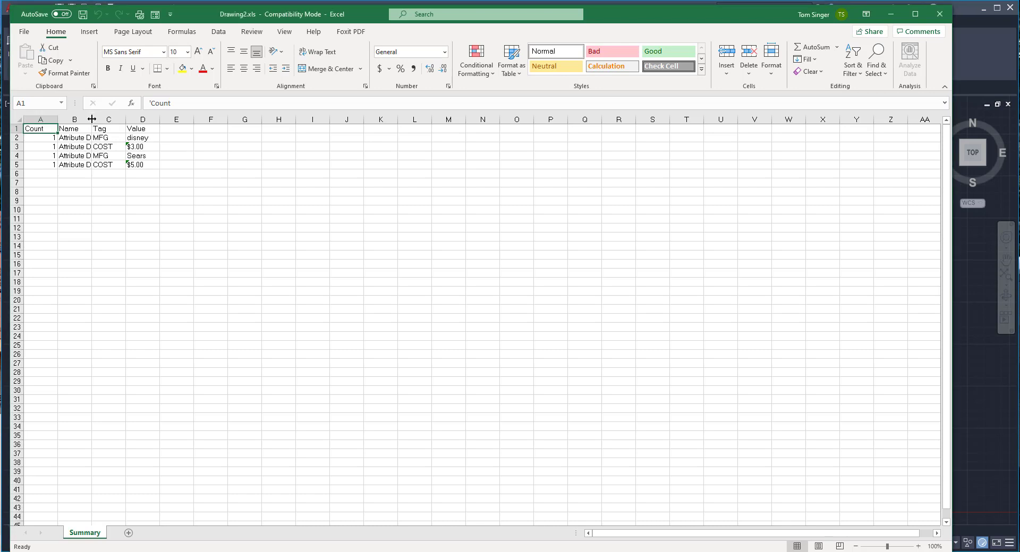
drag(91, 116, 137, 117)
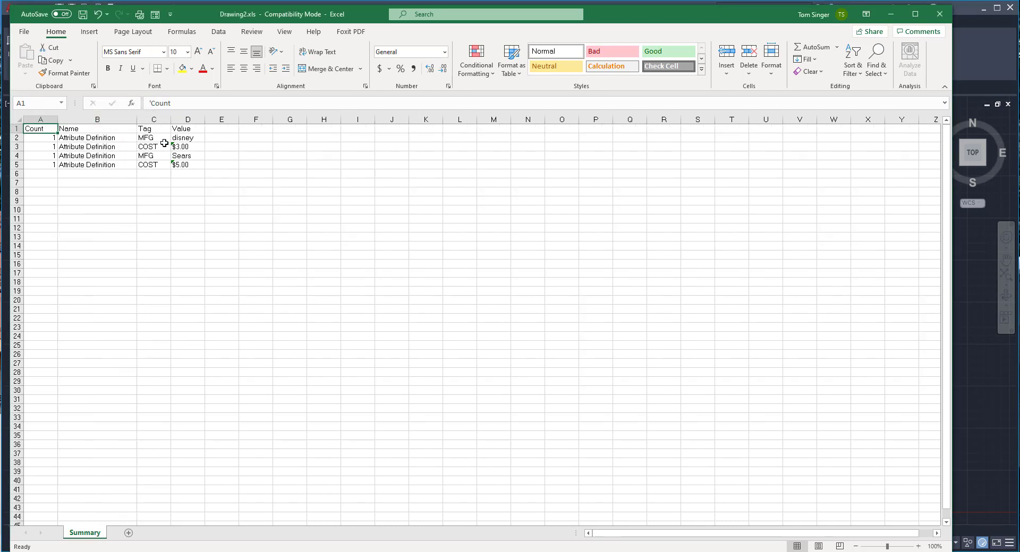